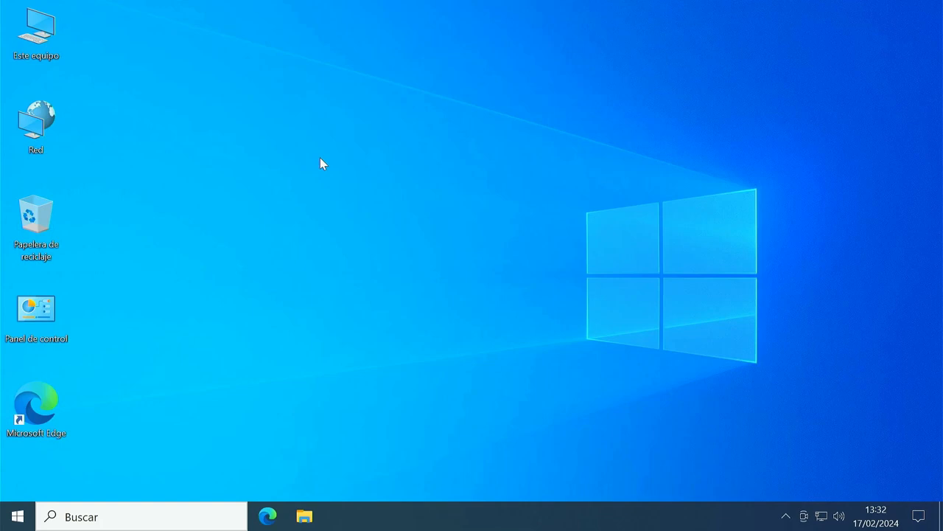
Step: Open Este equipo, examine the Win10 (C:) and Unidad USB (E:) drives, and close the window
double_click(49, 31)
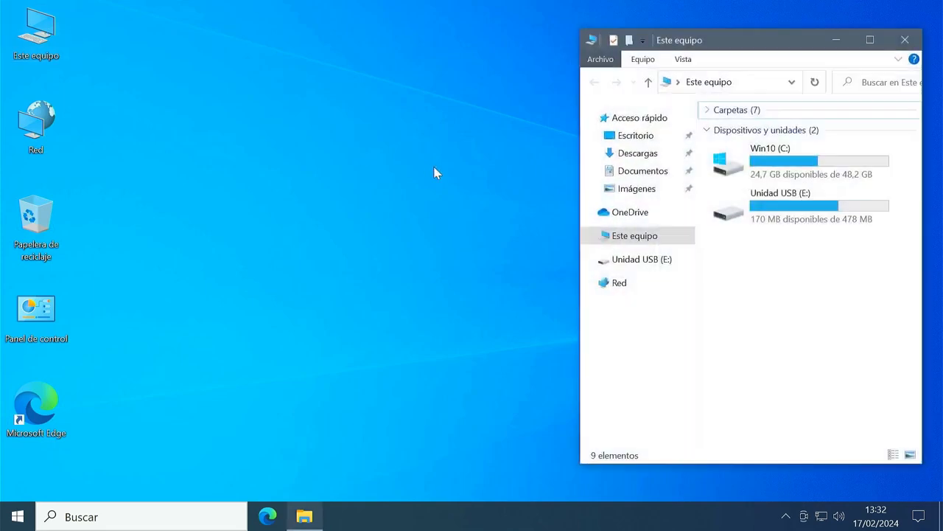
drag(740, 41, 440, 42)
drag(622, 186, 821, 187)
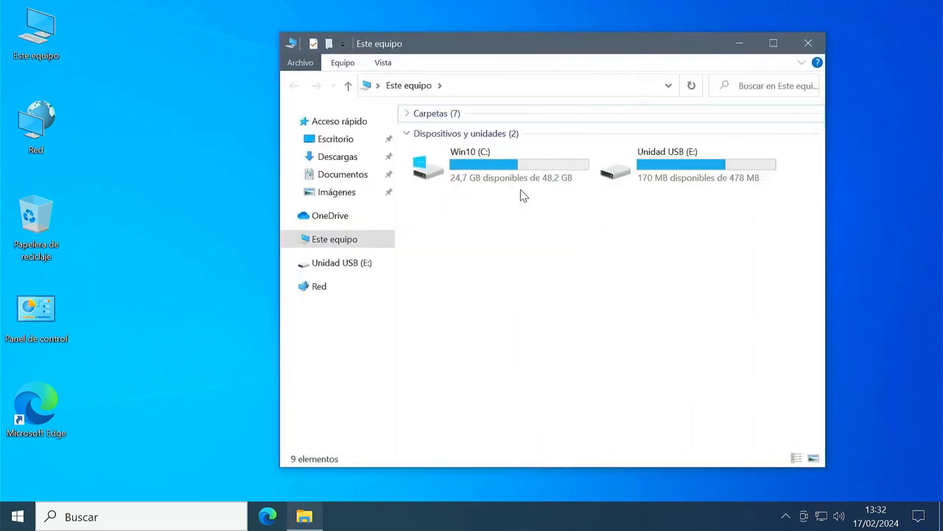
click(479, 155)
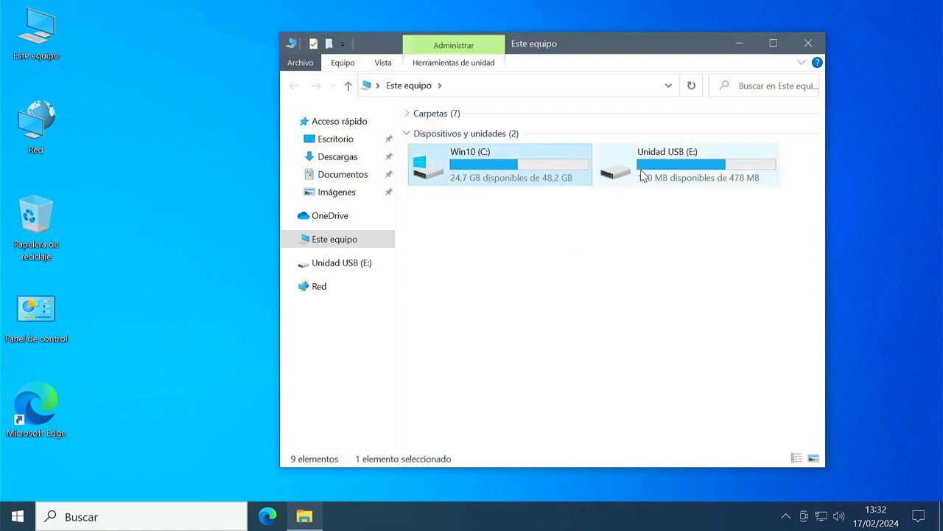
click(693, 170)
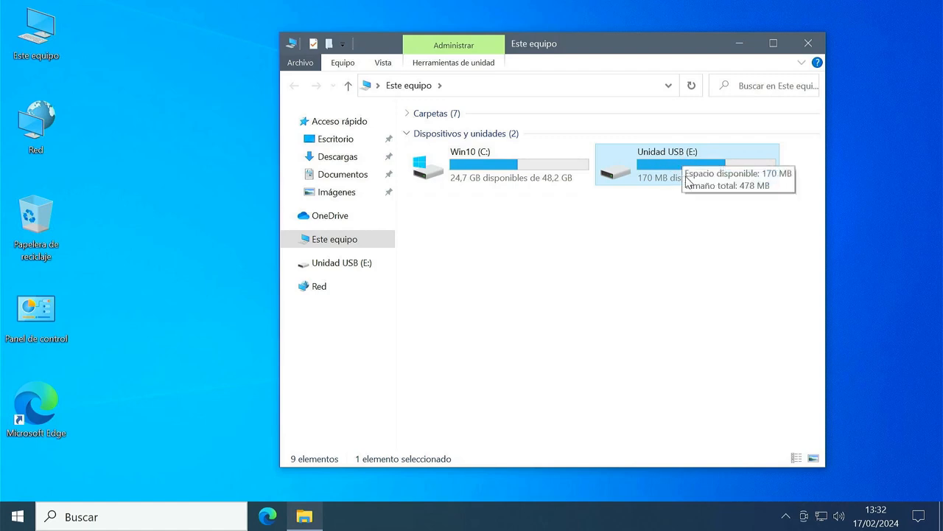
click(651, 318)
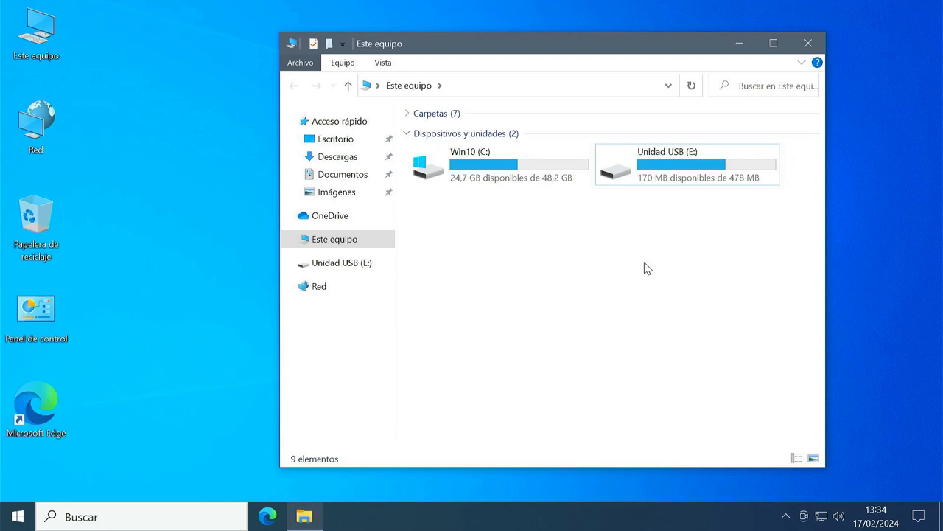
click(819, 43)
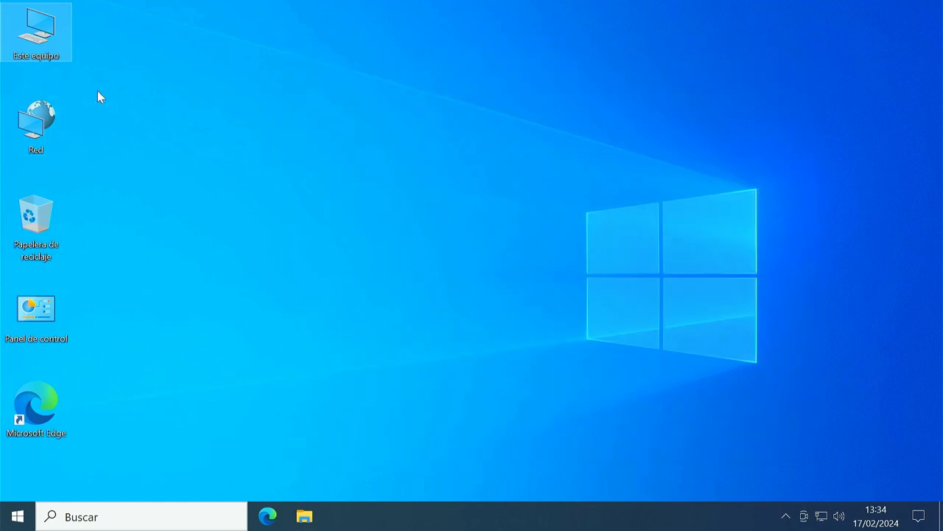
click(179, 120)
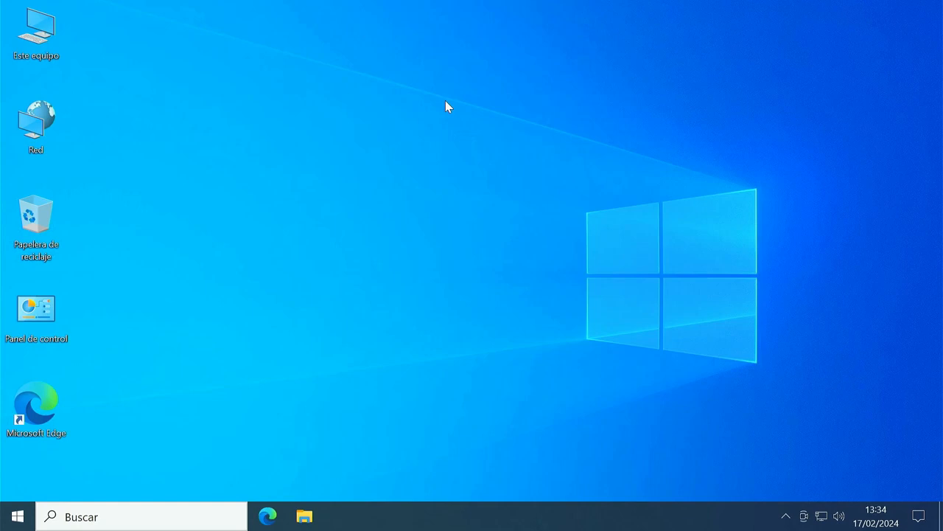
Step: Open Administración de equipos for this computer, widen its navigation tree and display Administración de discos
right_click(42, 33)
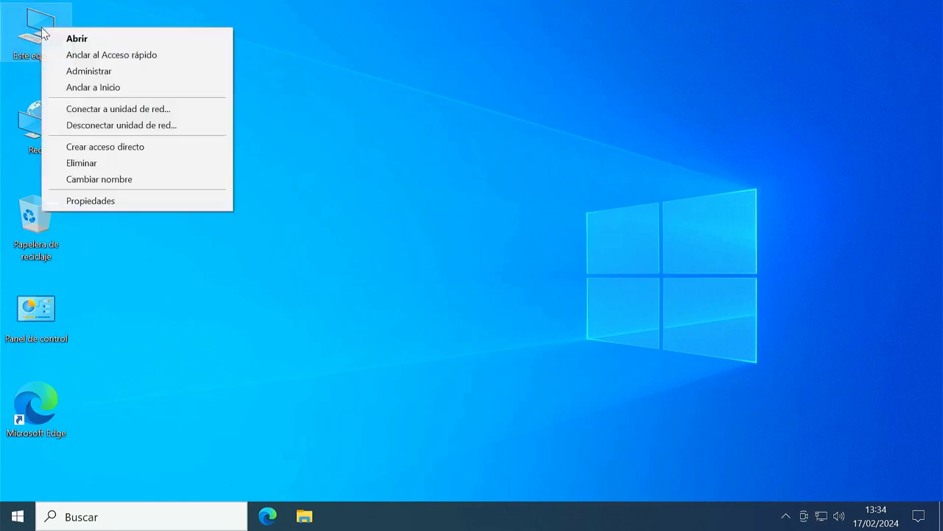
click(103, 74)
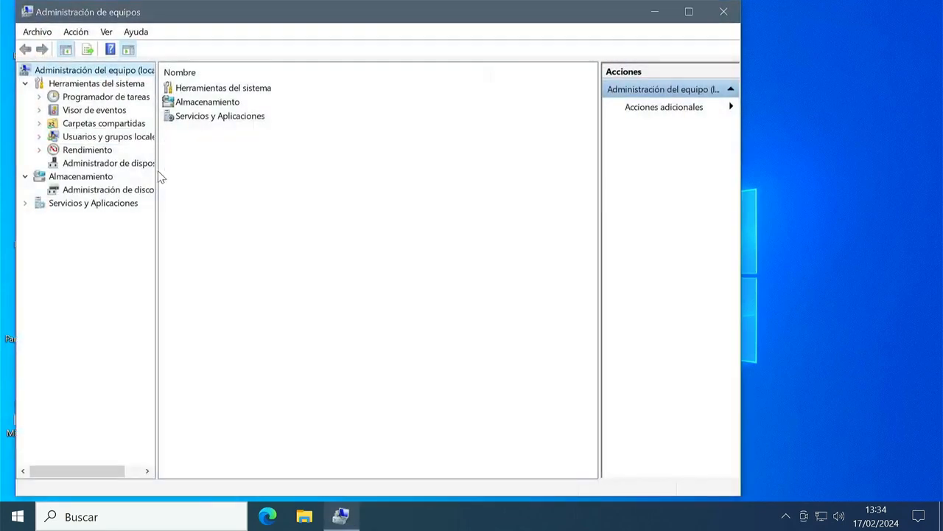
drag(161, 178, 271, 177)
click(110, 189)
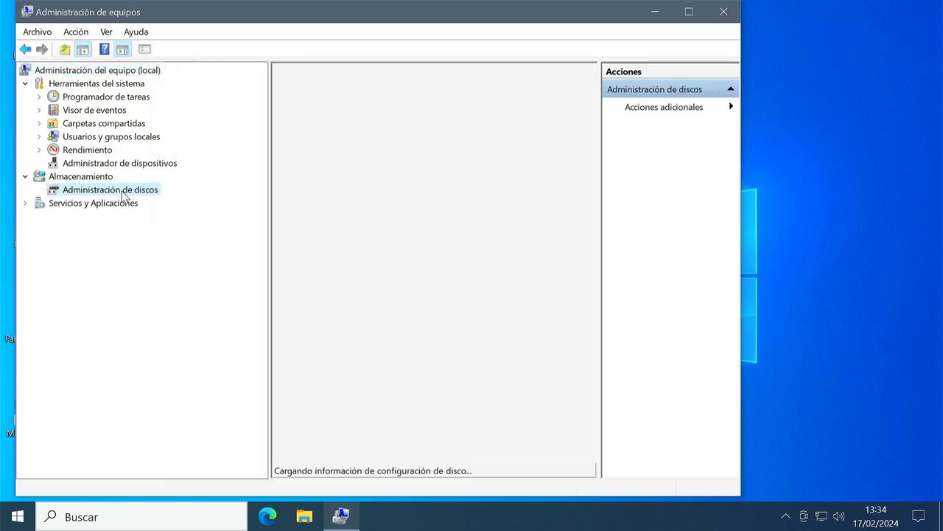
Step: Dismiss the Inicializar disco dialog without initializing Disco 2, and maximize the window with a taller graphical disk view
drag(281, 153, 496, 208)
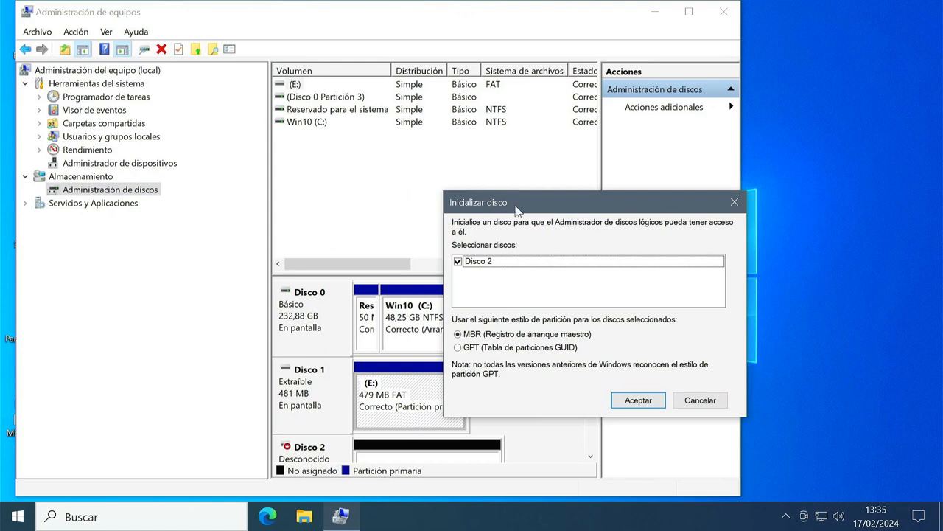
drag(550, 212, 458, 198)
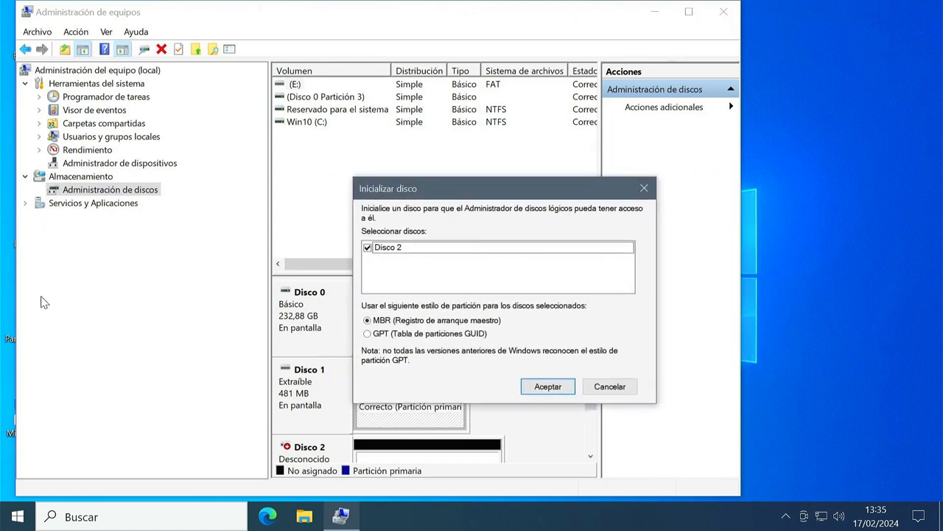
drag(446, 199, 426, 181)
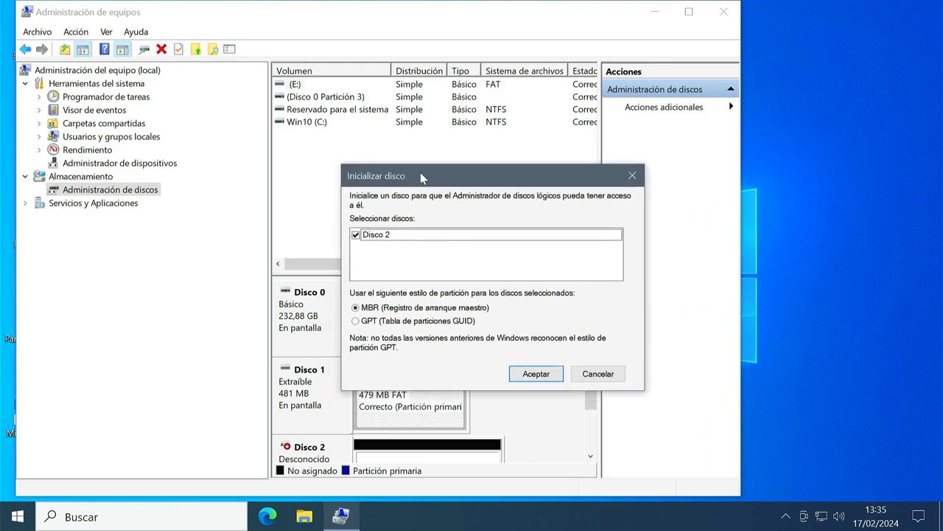
drag(423, 177, 434, 186)
click(647, 184)
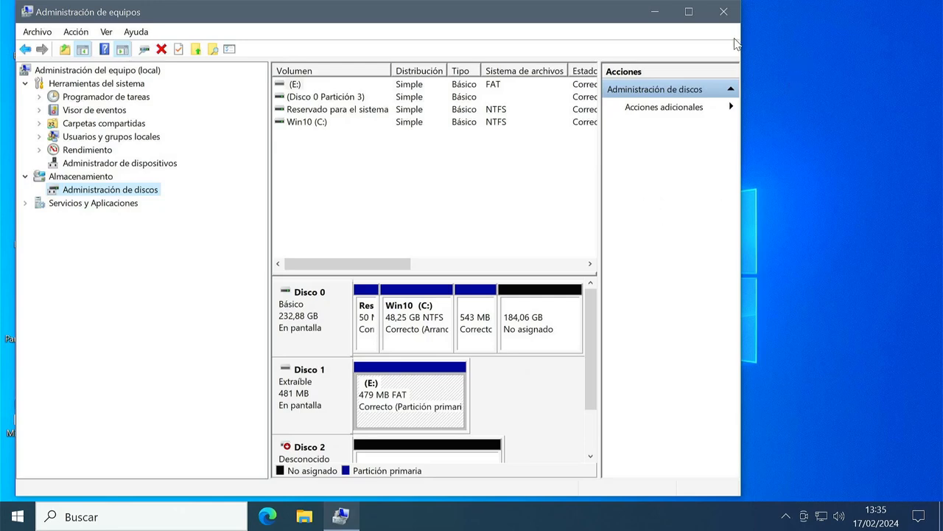
click(688, 12)
drag(553, 268, 552, 205)
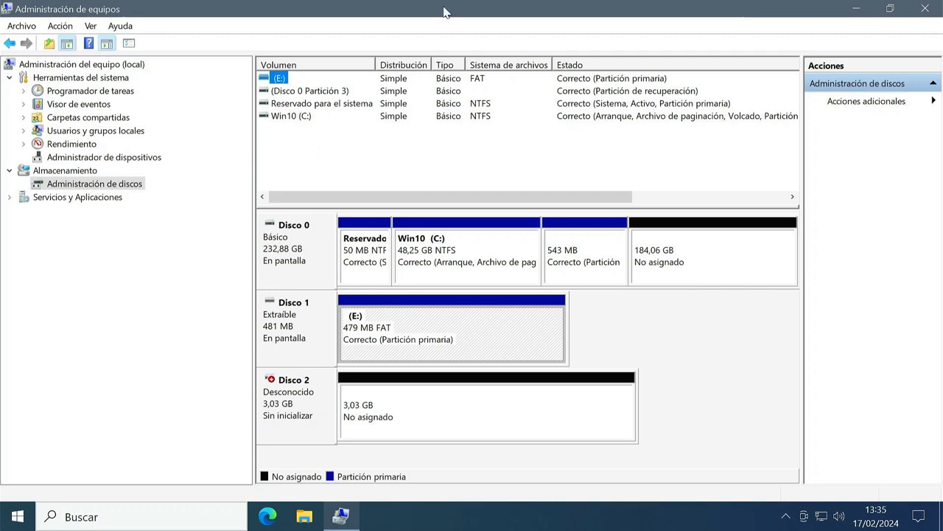
Step: Restore Administración de equipos to a smaller window and arrange a narrowed Este equipo window beside it
drag(375, 22, 544, 30)
double_click(38, 43)
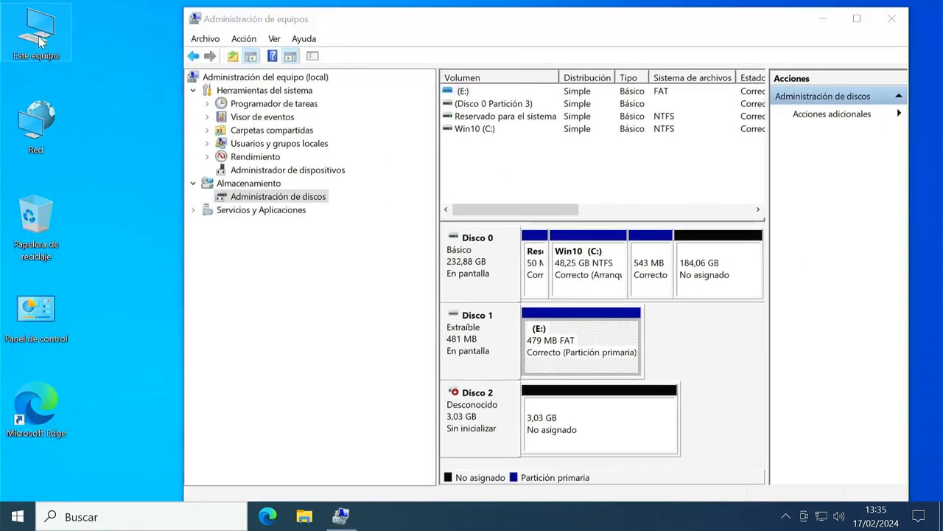
drag(827, 470, 601, 480)
drag(435, 51, 162, 39)
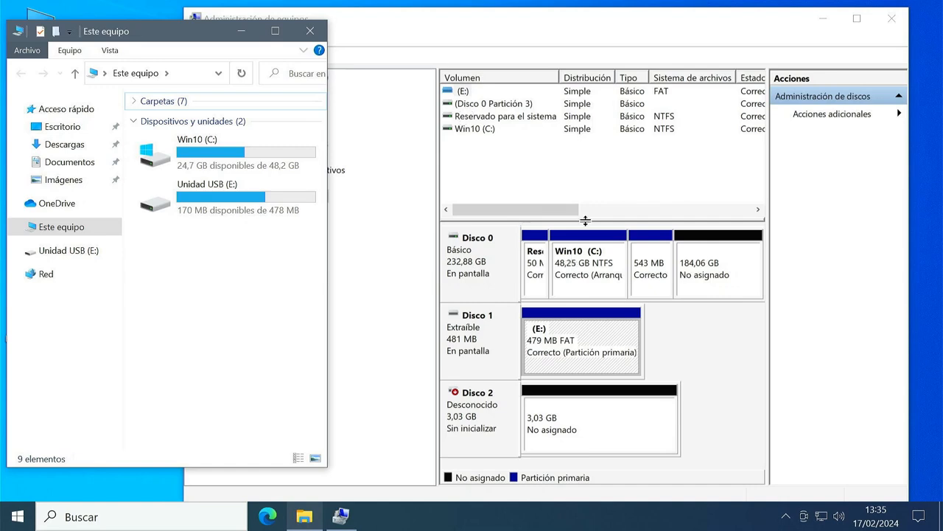
Step: Compare the Win10 (C:) and (E:) volumes in the disk management list with the matching drives in Este equipo
click(477, 129)
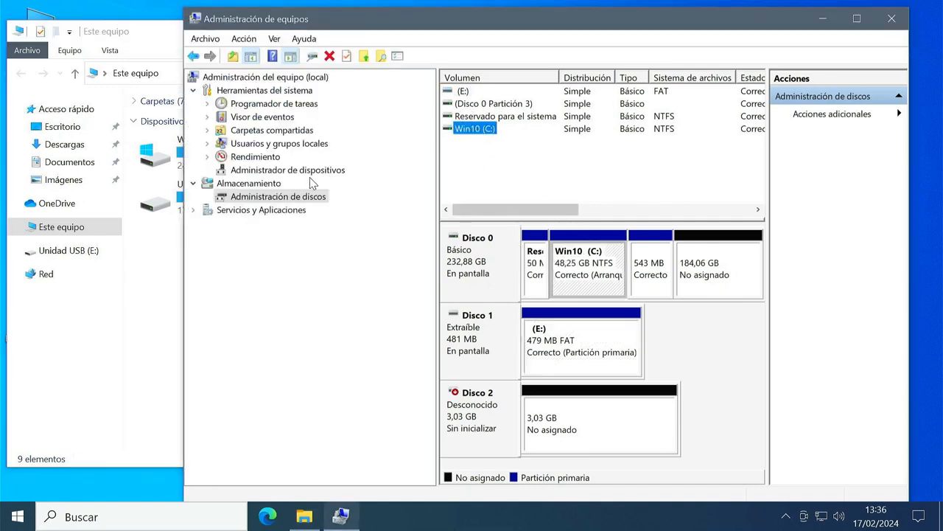
click(163, 271)
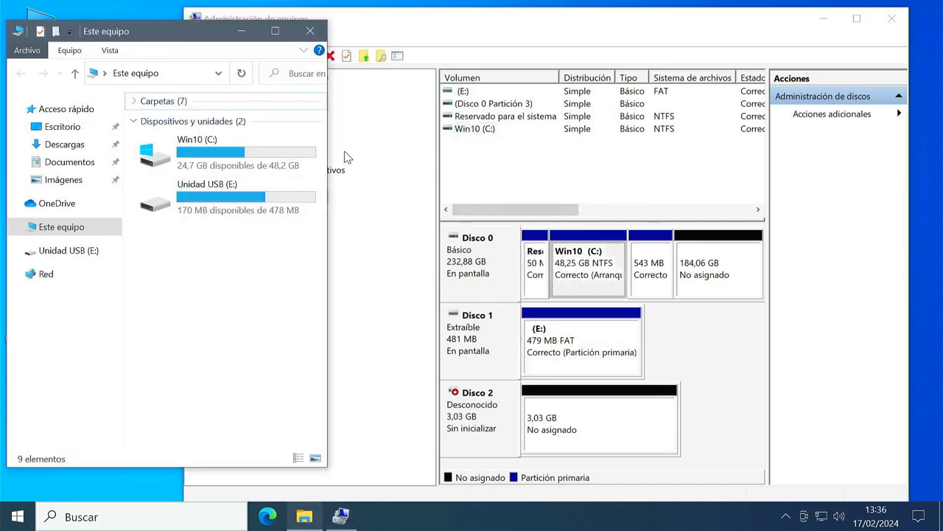
double_click(232, 163)
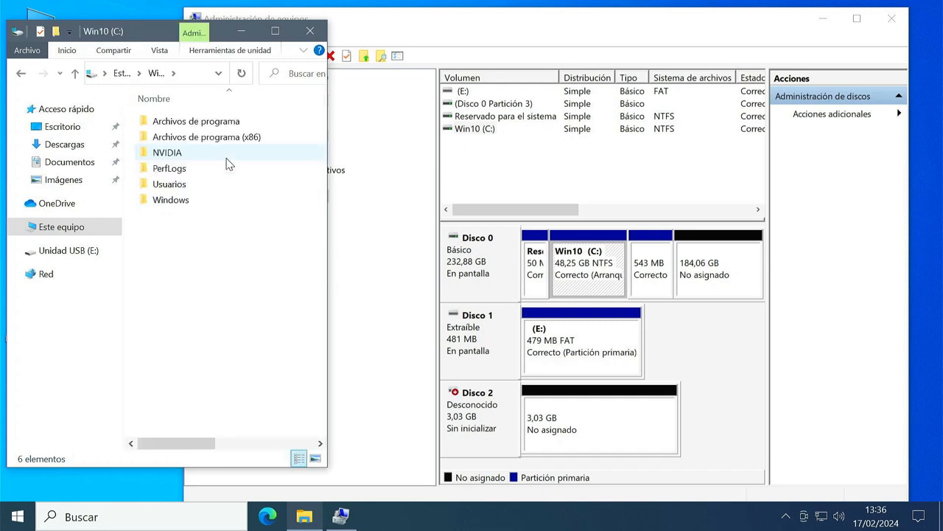
click(74, 73)
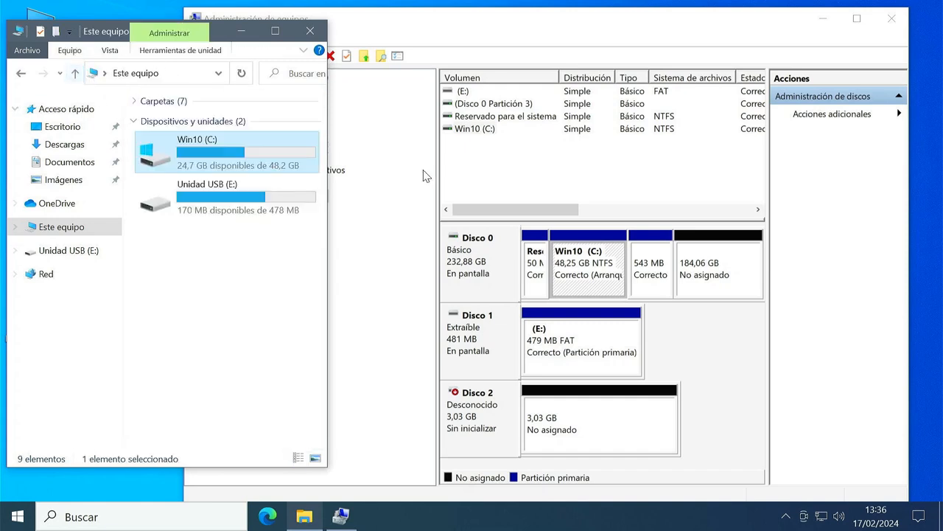
click(469, 94)
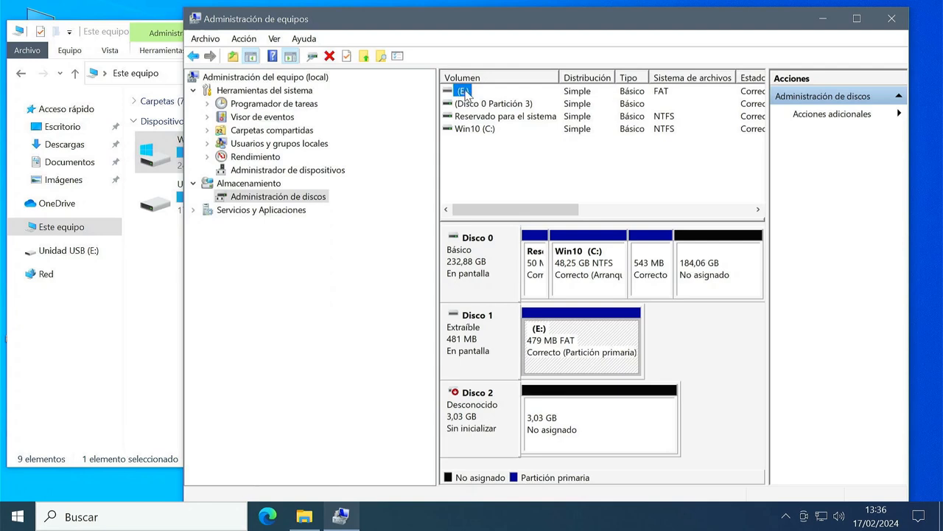
click(155, 248)
click(203, 210)
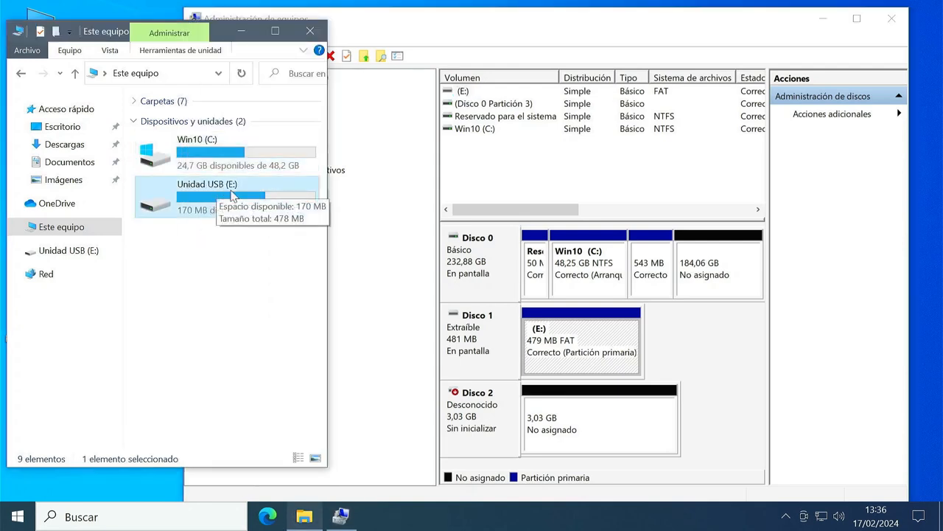
Step: Check whether the Disco 0 Partición 3 and Reservado para el sistema volumes also appear in Este equipo
click(500, 151)
click(479, 104)
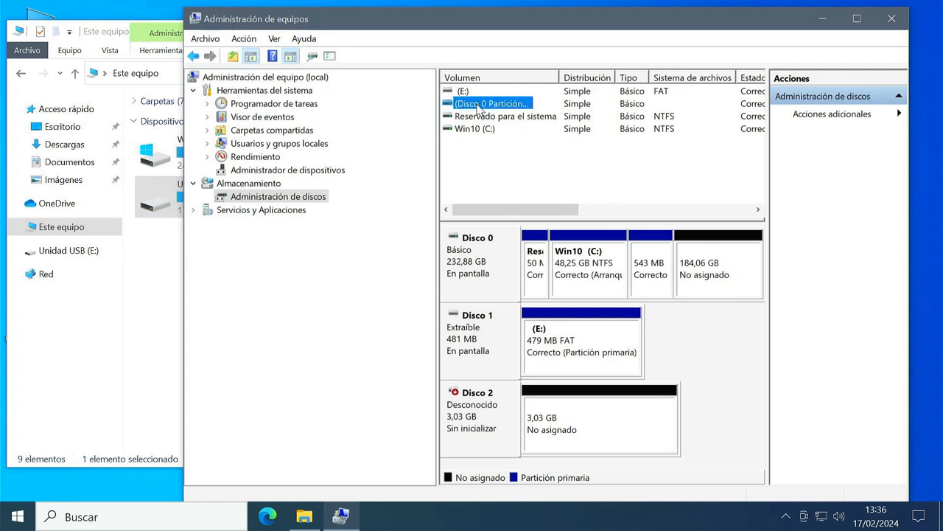
click(477, 117)
click(479, 105)
click(477, 117)
click(479, 105)
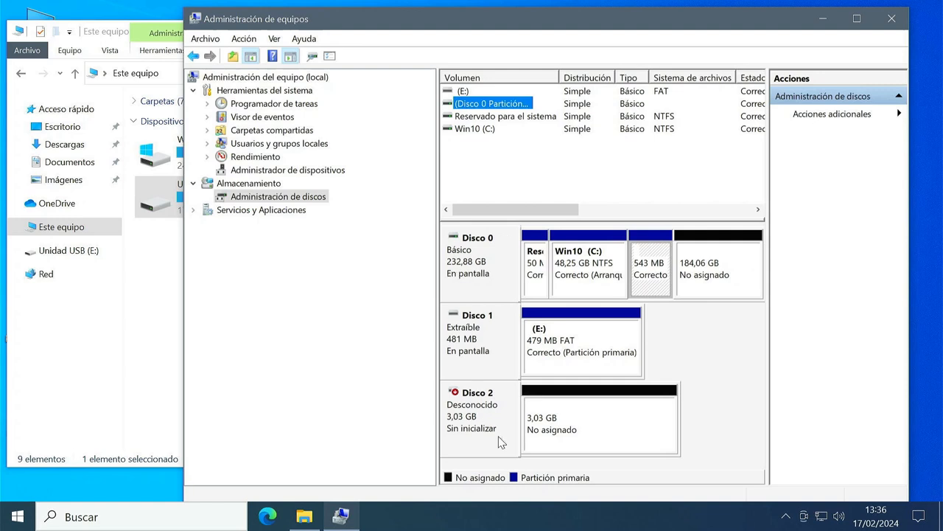
click(486, 116)
click(491, 104)
click(490, 117)
click(490, 105)
click(176, 272)
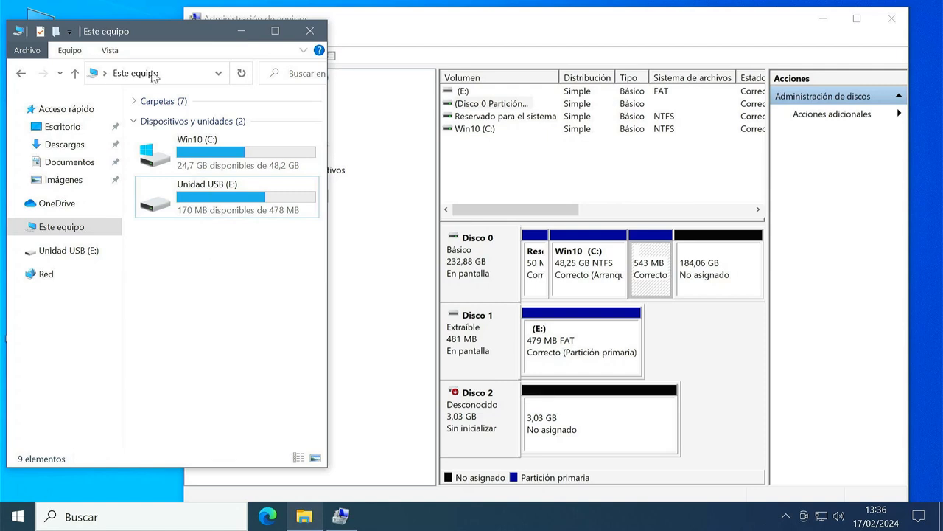
click(563, 178)
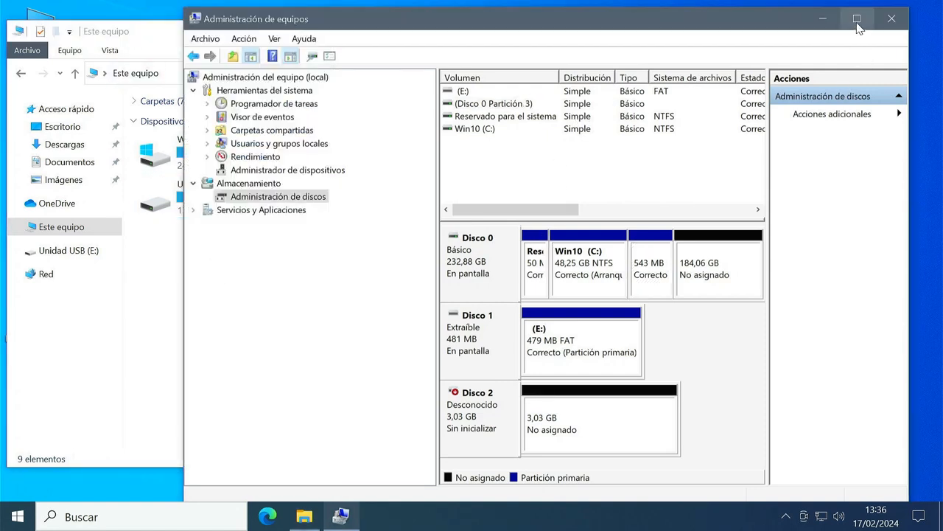
key(alt+Tab)
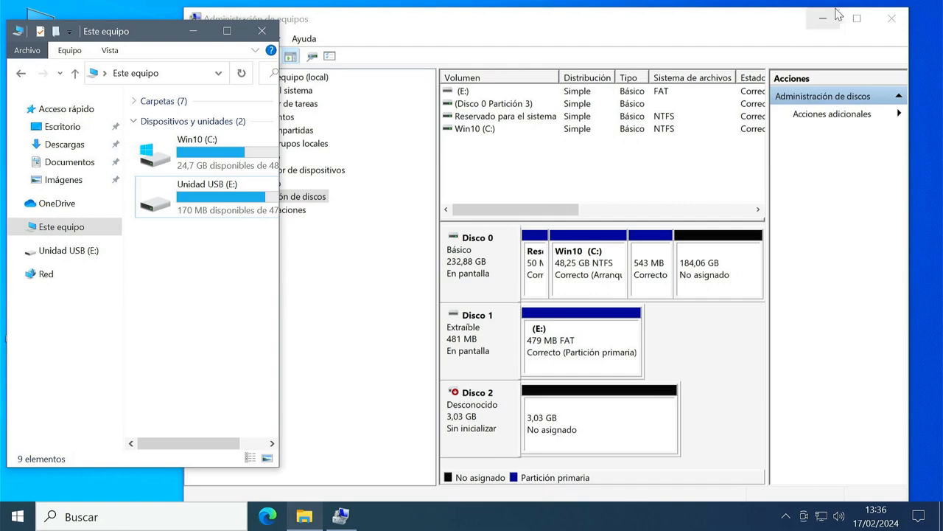
Step: Maximize Administración de equipos and examine Disco 0's system-reserved, Win10 (C:) and recovery partitions and its unallocated space
click(857, 18)
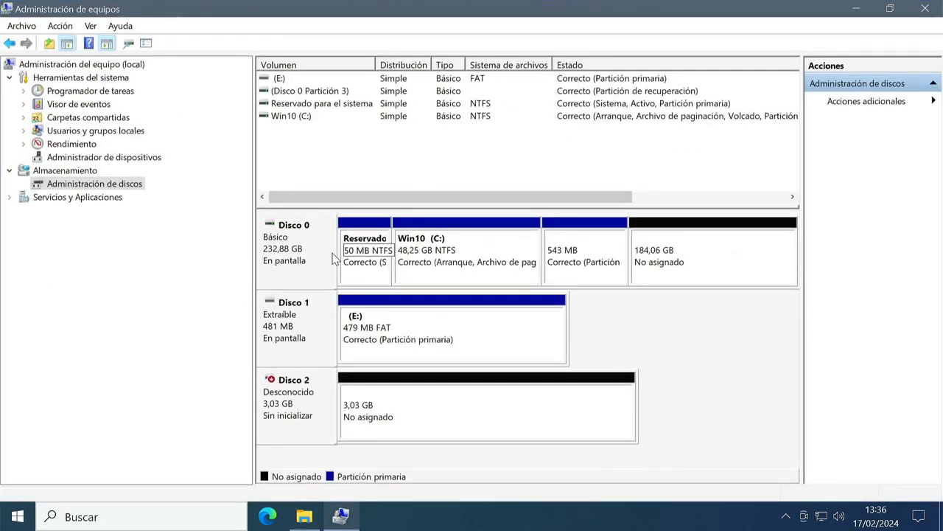
click(297, 242)
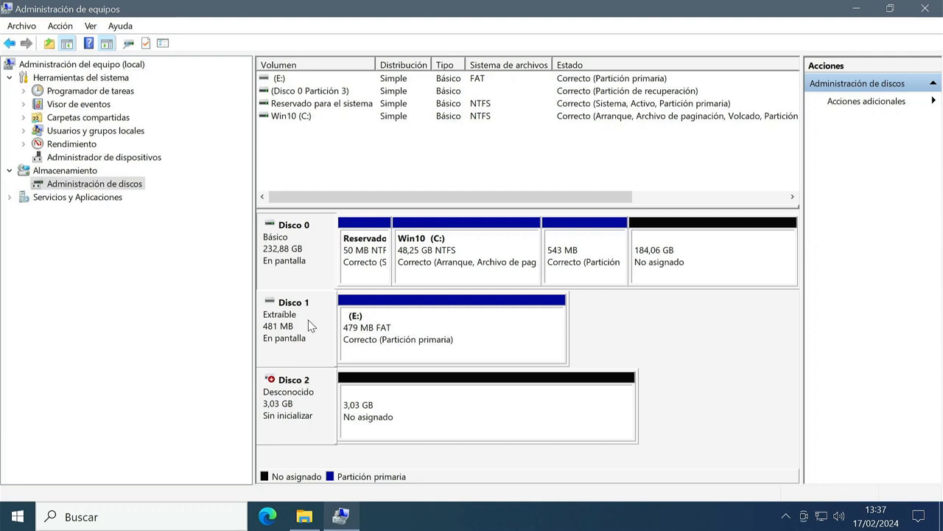
click(436, 248)
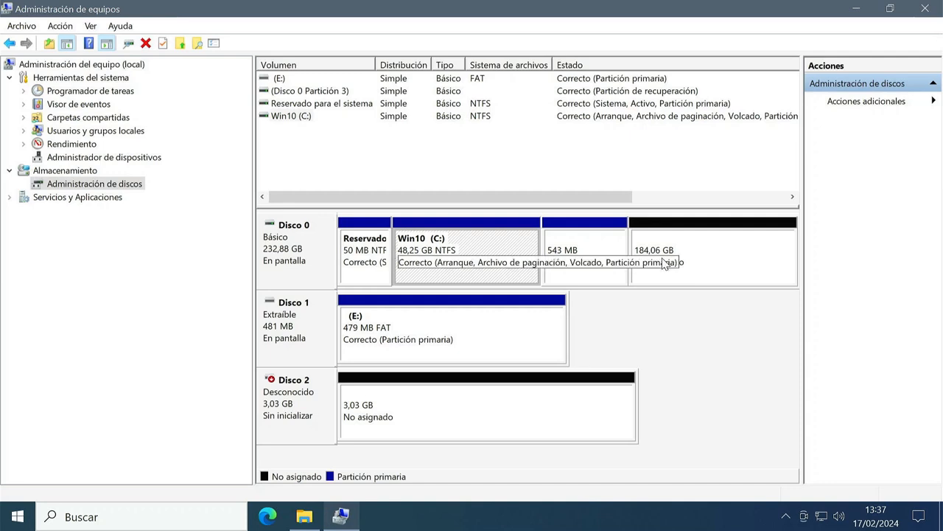
click(370, 242)
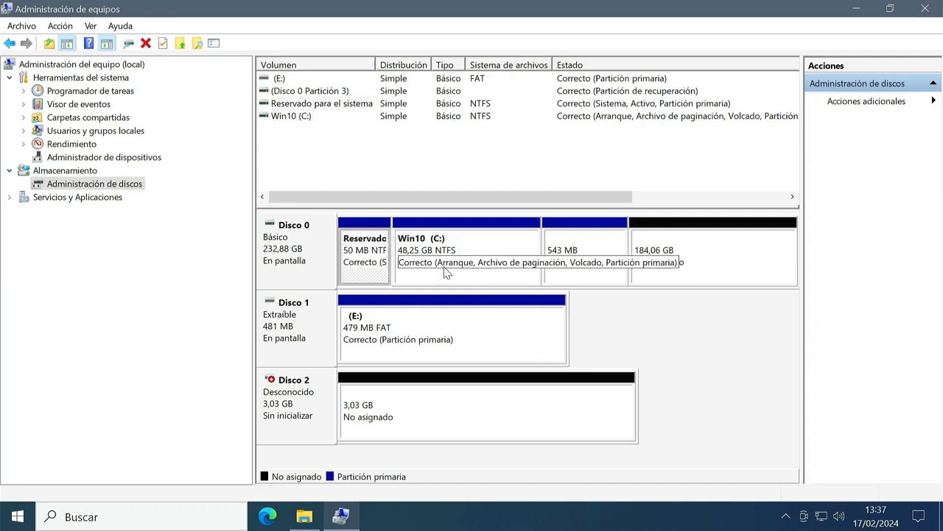
click(568, 247)
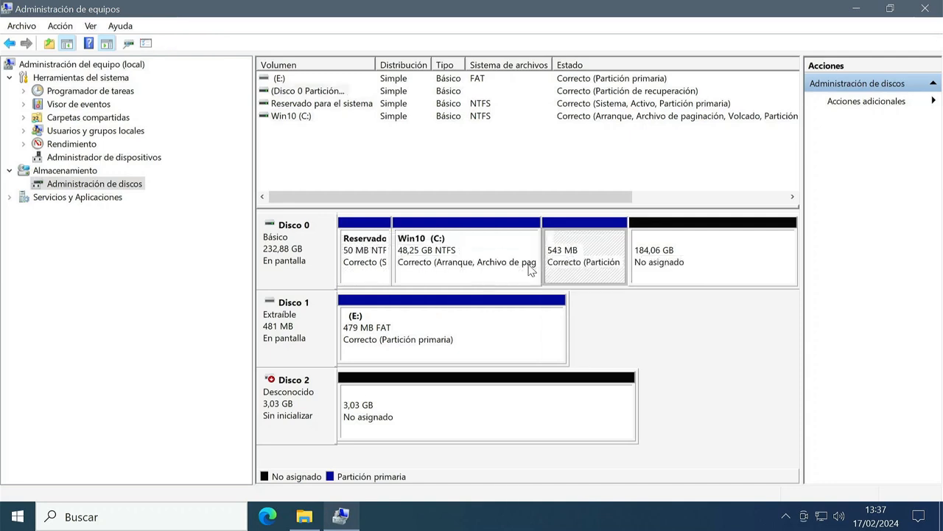
click(371, 268)
click(579, 274)
click(371, 270)
click(561, 267)
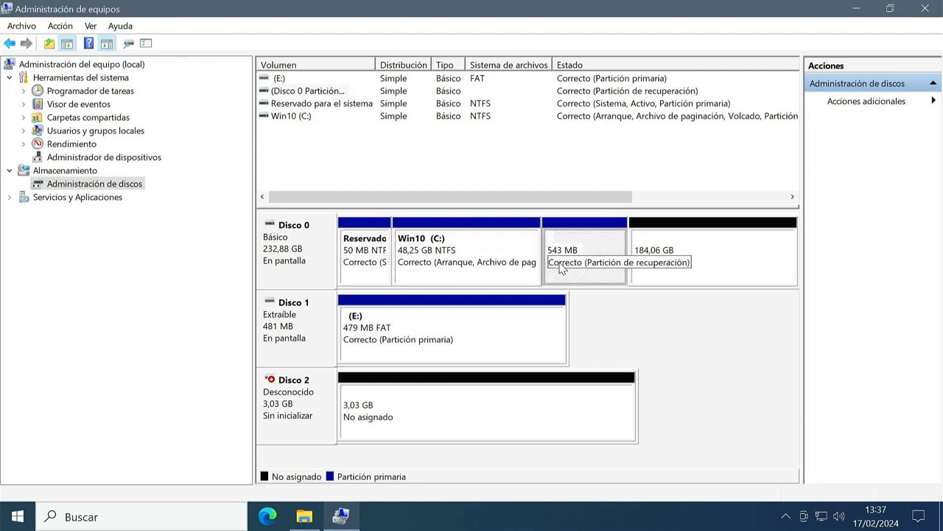
click(678, 252)
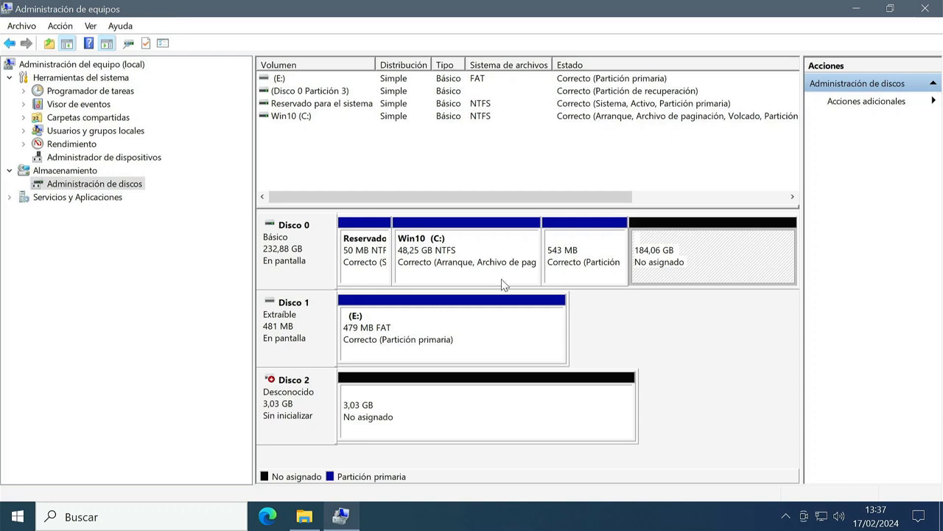
Step: Open the properties of Disco 0 and display the disk's volume information
click(293, 247)
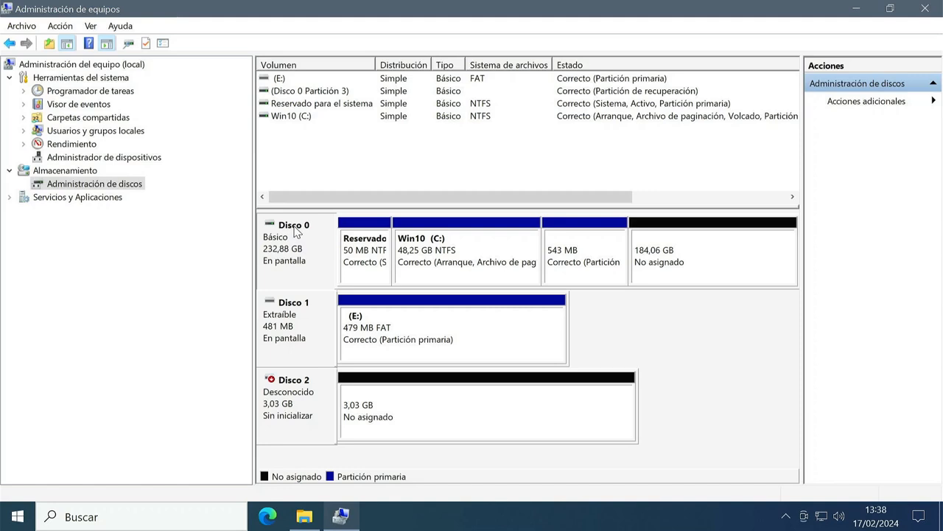
right_click(291, 258)
click(347, 393)
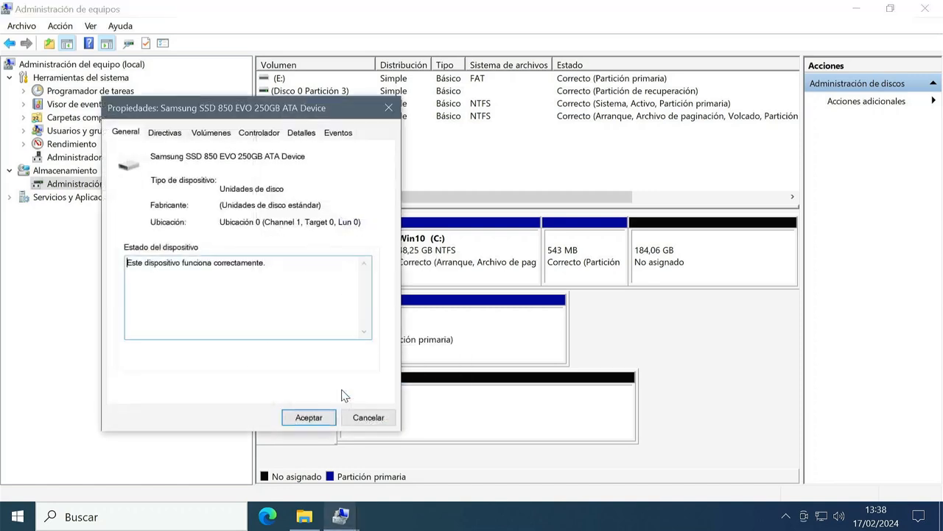
drag(264, 111, 511, 158)
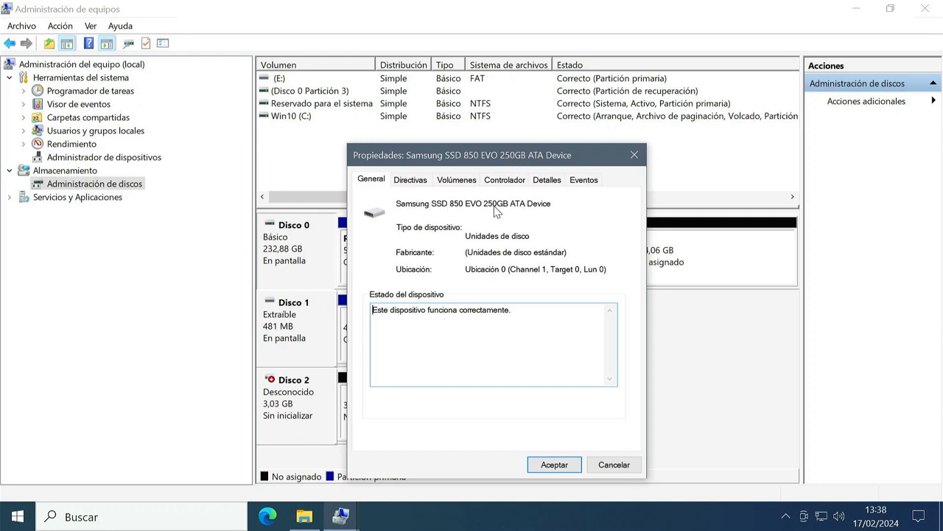
click(456, 182)
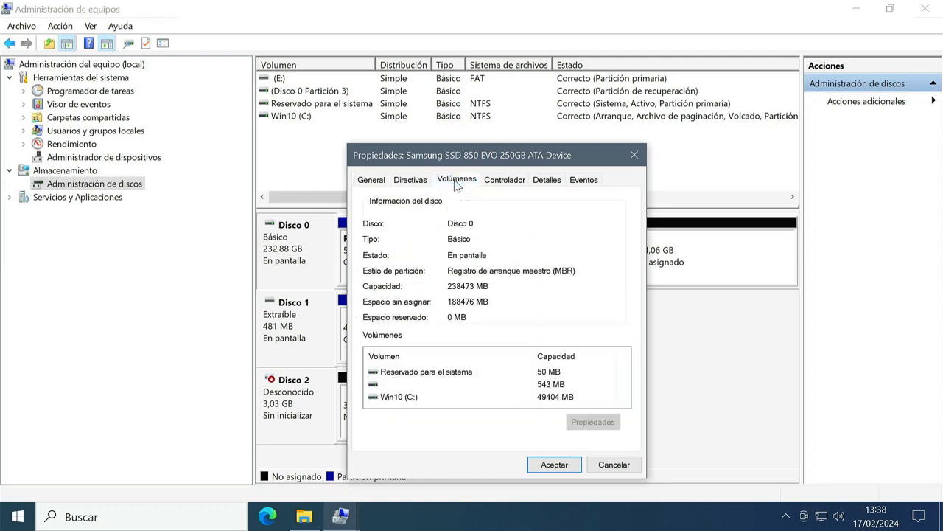
Step: Examine the system-reserved, unnamed and Win10 (C:) volumes listed in Disco 0's properties and close the dialog without changes
click(411, 400)
click(393, 381)
click(397, 373)
click(399, 384)
click(403, 373)
click(403, 384)
click(404, 372)
click(403, 384)
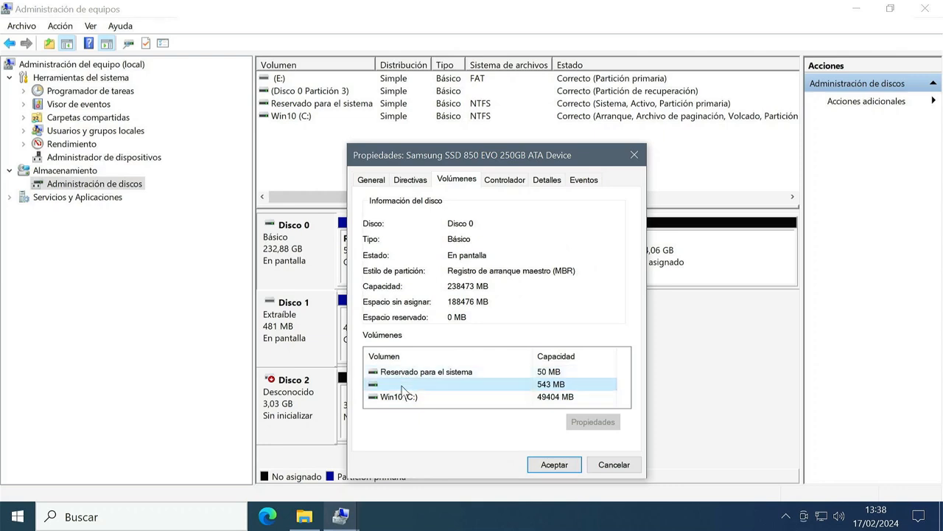
click(614, 465)
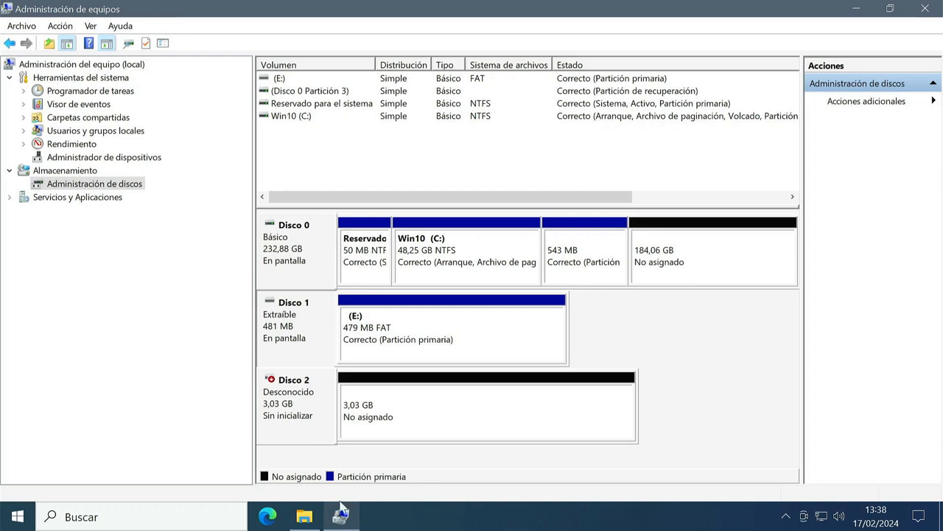
Step: Reopen Este equipo and compare its Win10 (C:) and Unidad USB (E:) drives with Disco 2's unallocated space in disk management
click(305, 516)
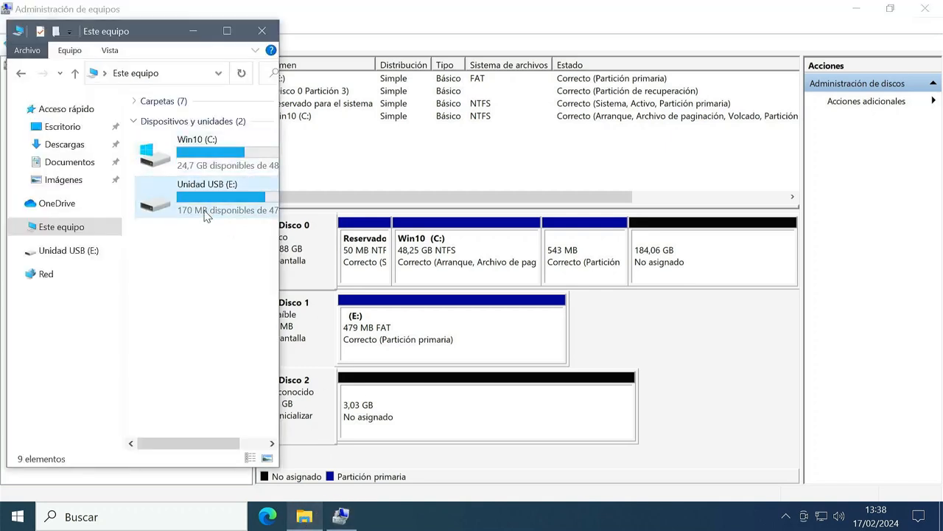
click(262, 31)
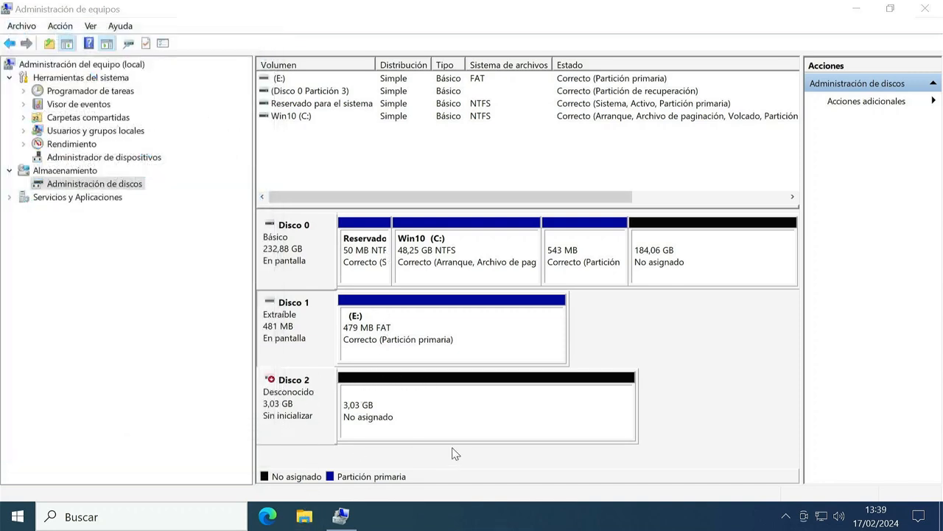
click(315, 524)
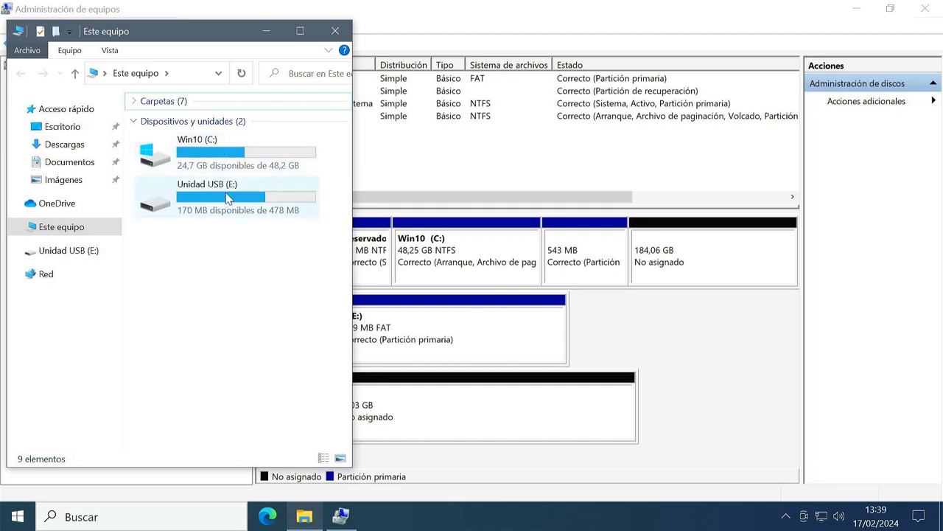
click(227, 153)
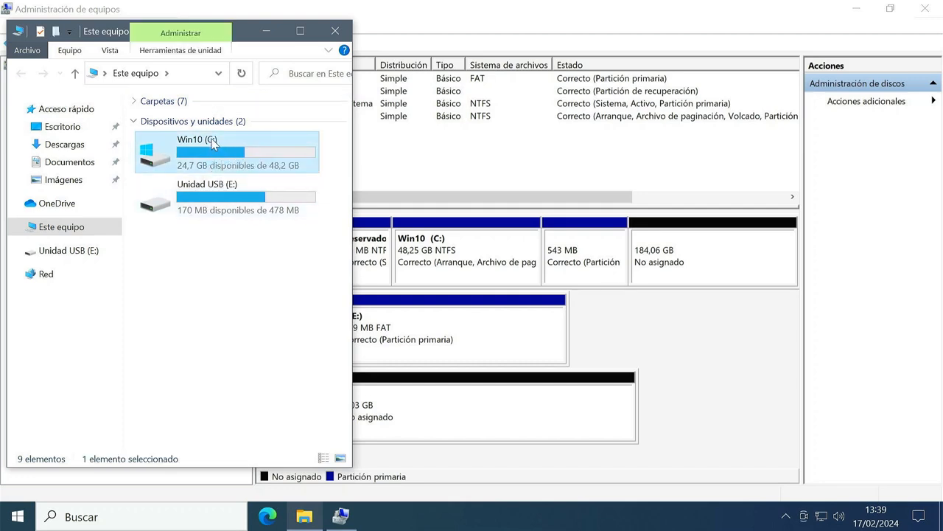
click(238, 186)
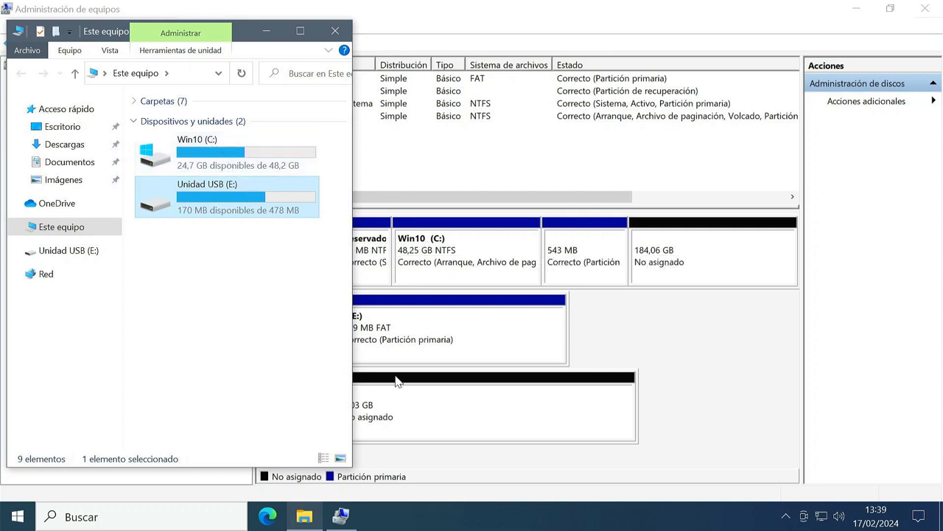
click(467, 407)
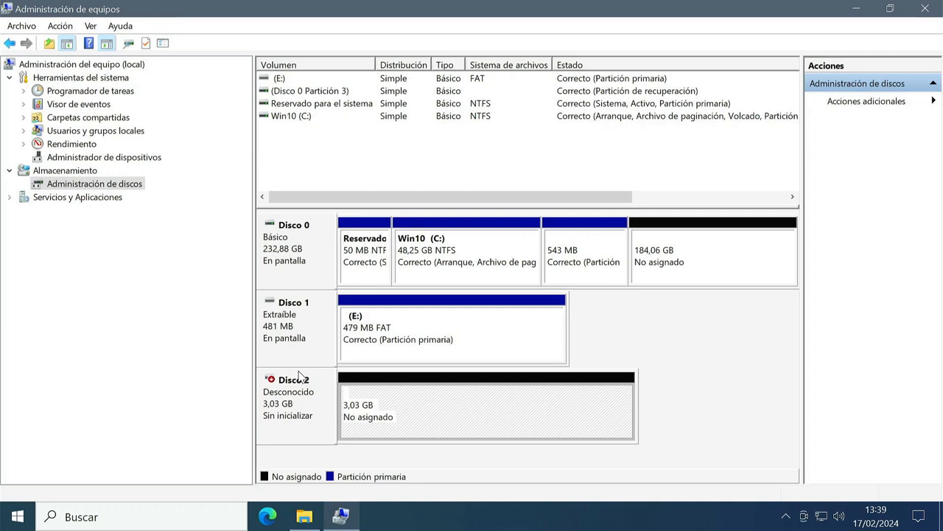
Step: Close and relaunch Administración de equipos, and open Administración de discos to bring up disk initialization for Disco 2
click(925, 8)
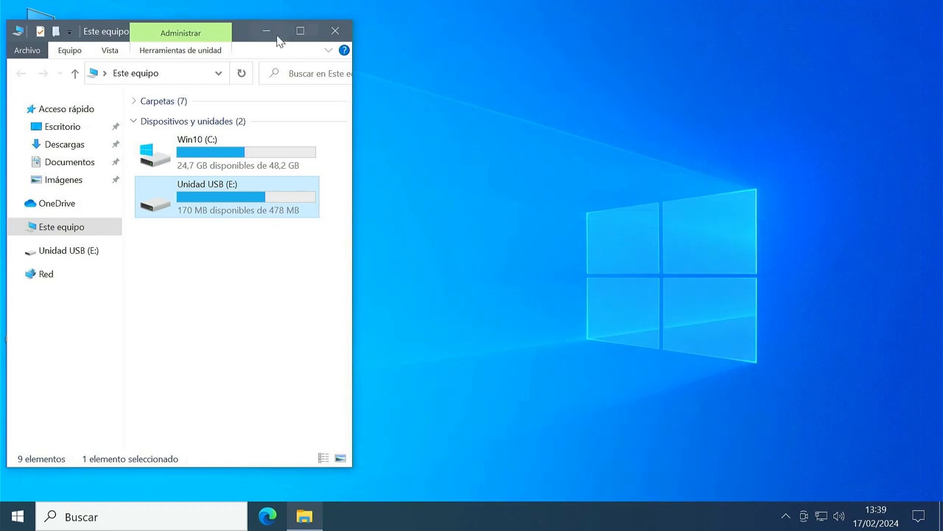
click(270, 33)
right_click(34, 33)
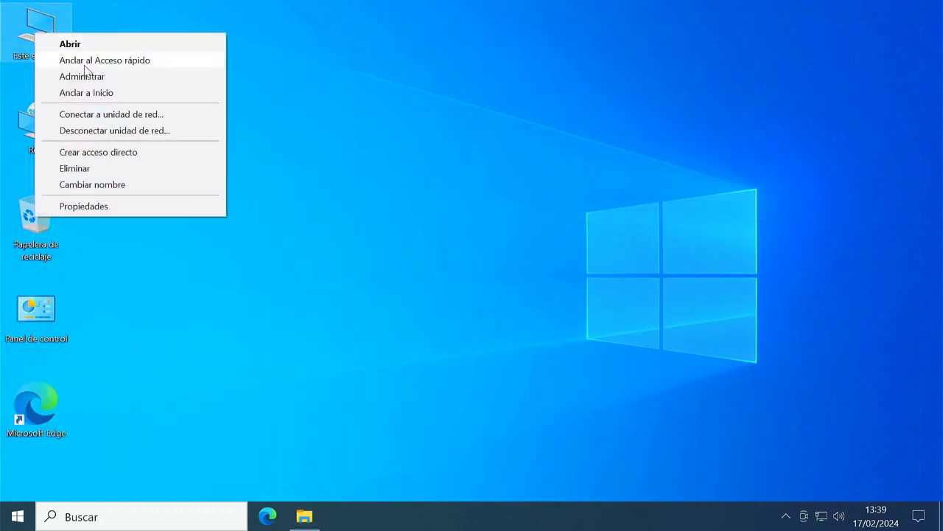
click(87, 78)
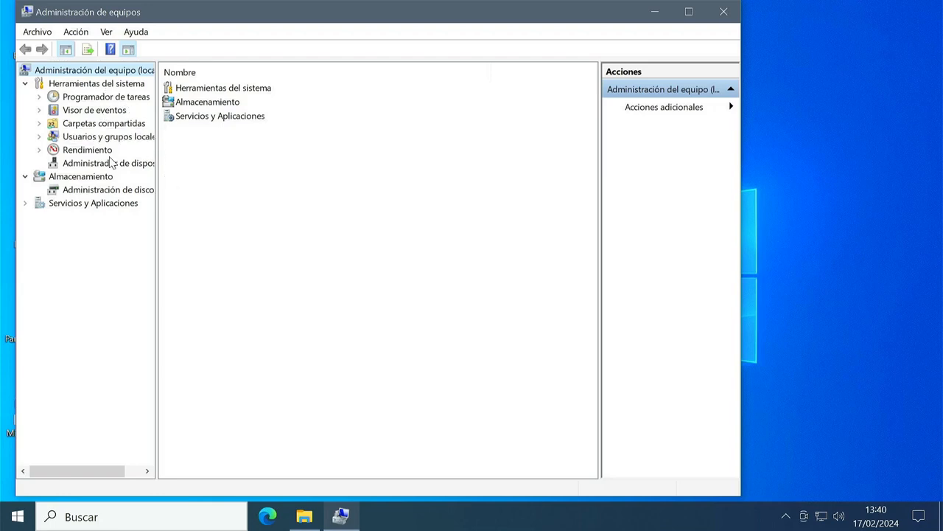
click(133, 191)
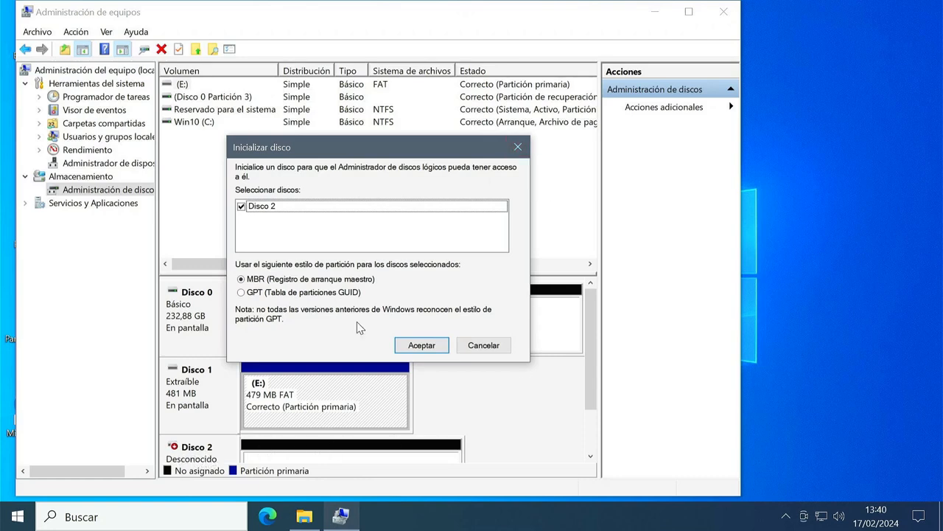
Step: Initialize Disco 2 with the MBR (Registro de arranque maestro) partition style
drag(291, 151, 332, 159)
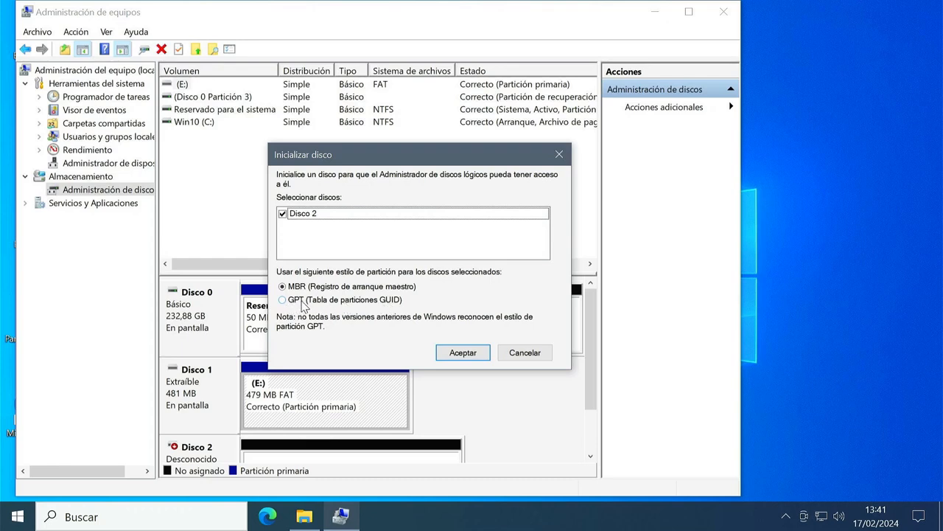
click(294, 303)
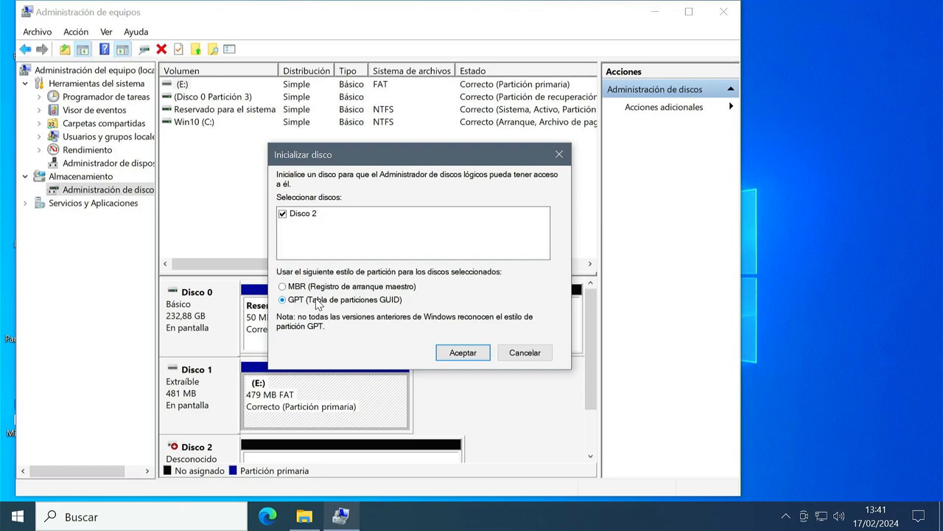
click(305, 290)
click(471, 354)
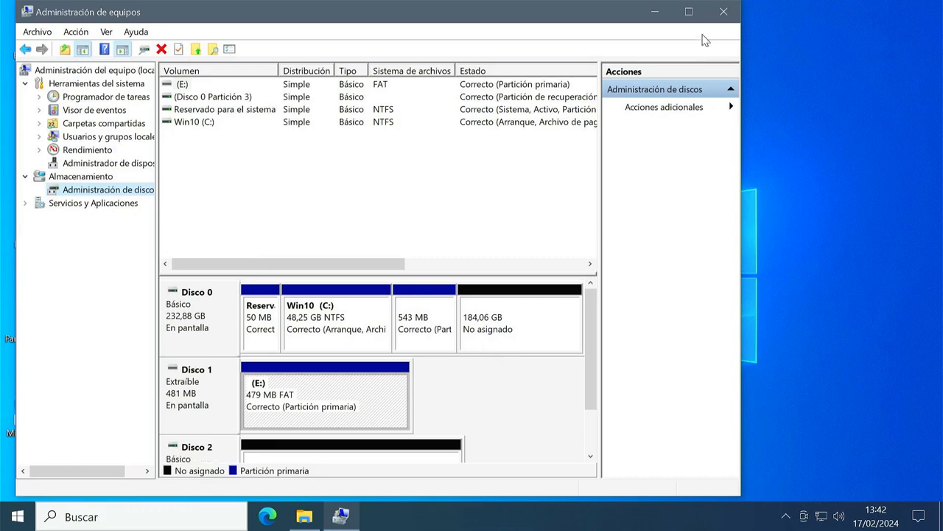
Step: Maximize Administración de equipos, enlarge the graphical disk map and select Disco 2's unallocated space
click(688, 11)
drag(395, 268, 400, 187)
click(182, 373)
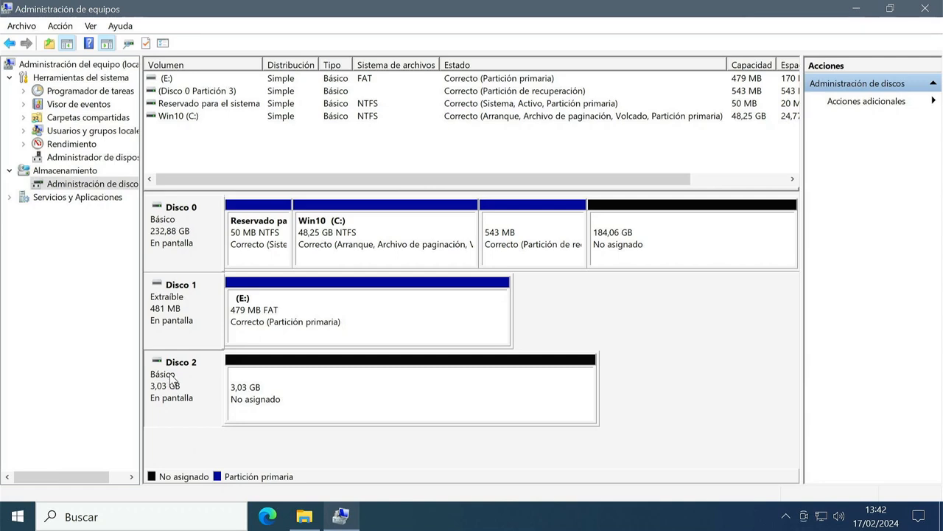
click(290, 379)
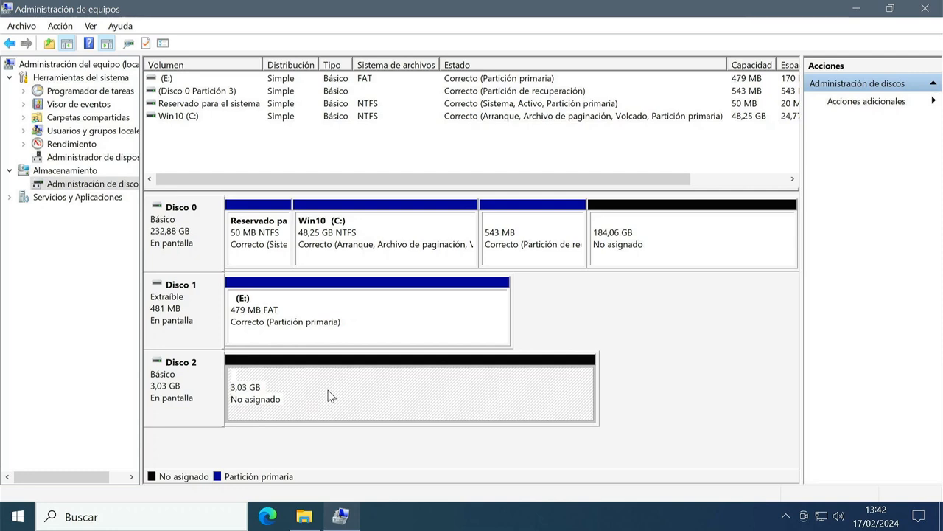
Step: Compare the commands available for the unallocated space on Disco 2 and Disco 0 and for the existing partitions
right_click(325, 387)
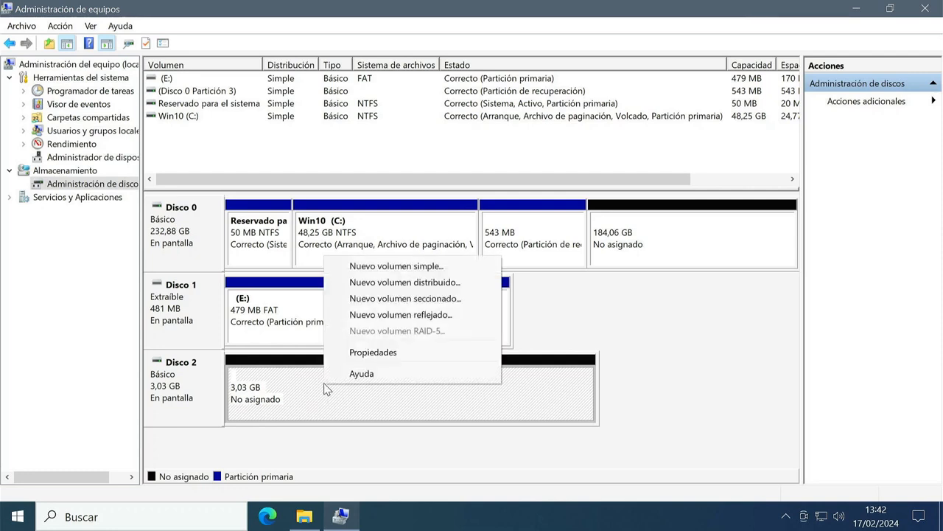
click(619, 318)
right_click(535, 255)
right_click(416, 240)
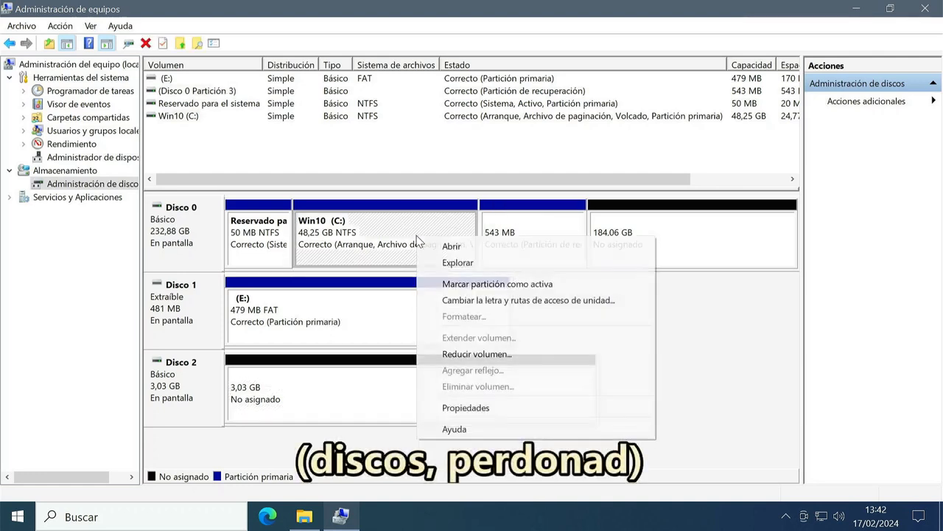
click(315, 323)
right_click(315, 323)
click(263, 299)
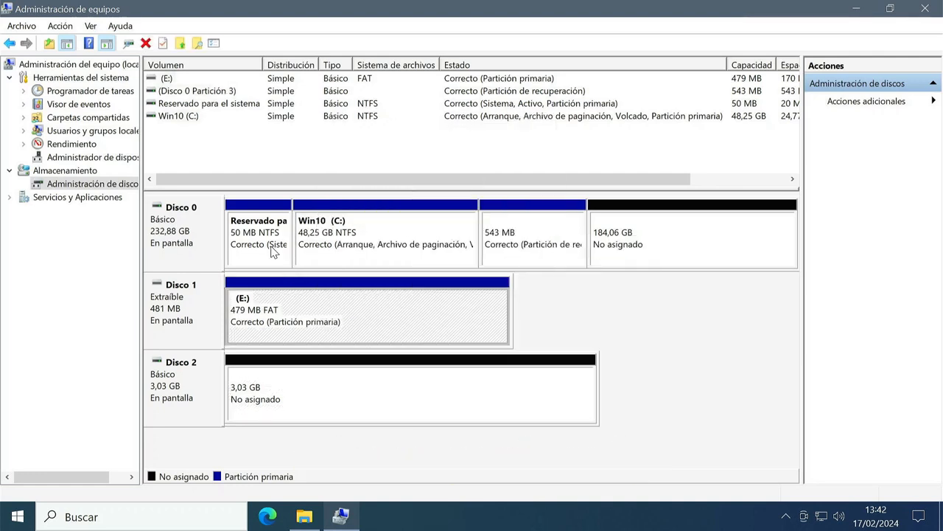
right_click(630, 234)
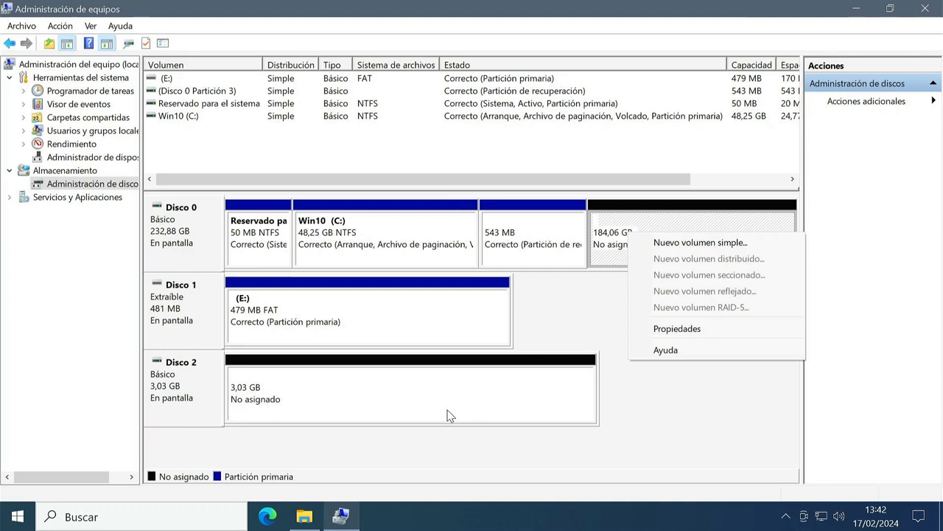
Step: Start a new simple volume in Disco 2's unallocated space and set its size to 1500 MB
click(343, 389)
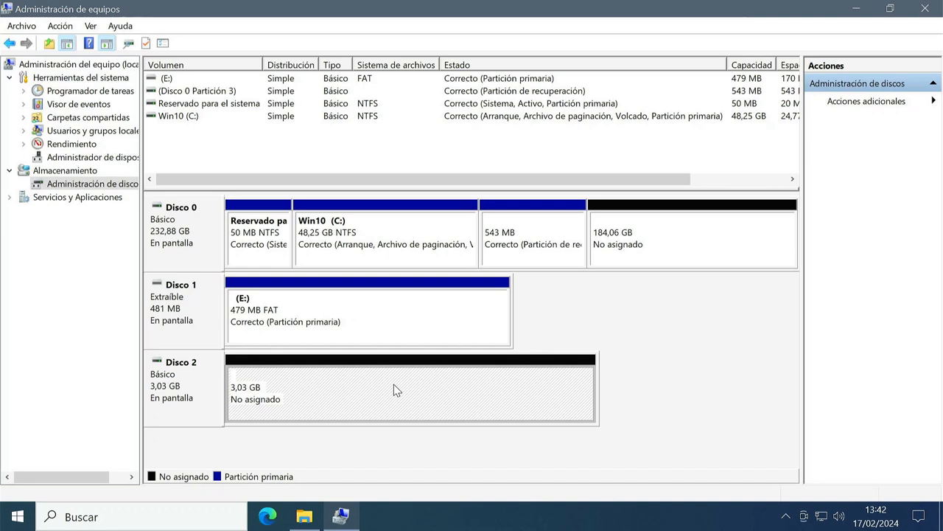
right_click(445, 379)
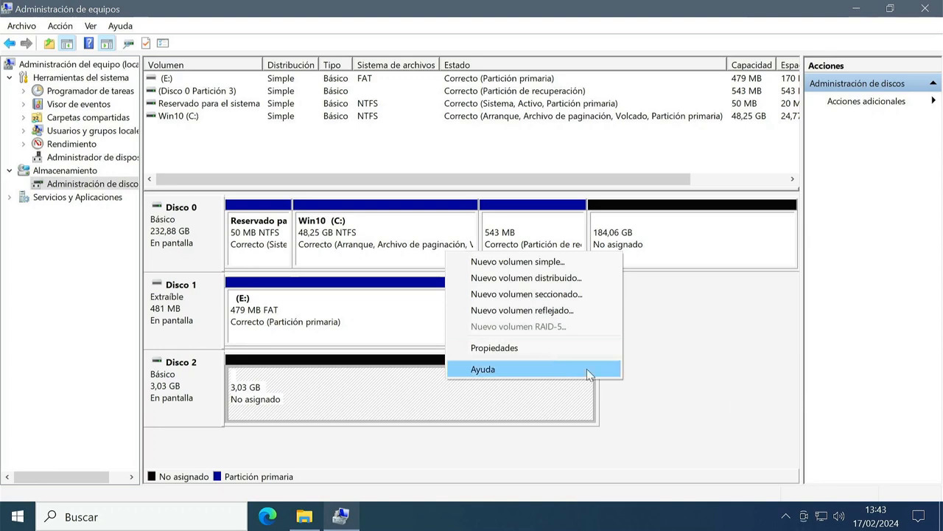
click(537, 263)
drag(350, 74, 481, 108)
click(561, 382)
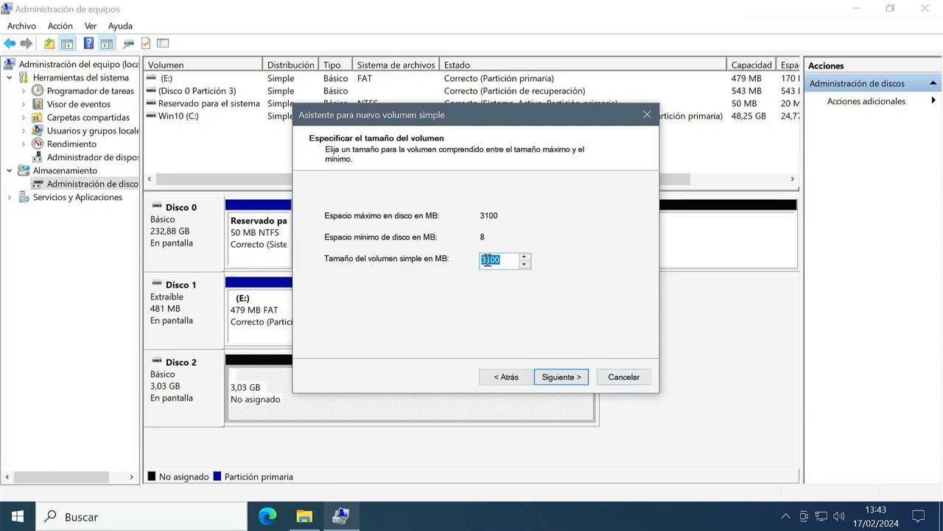
text(1500)
click(566, 382)
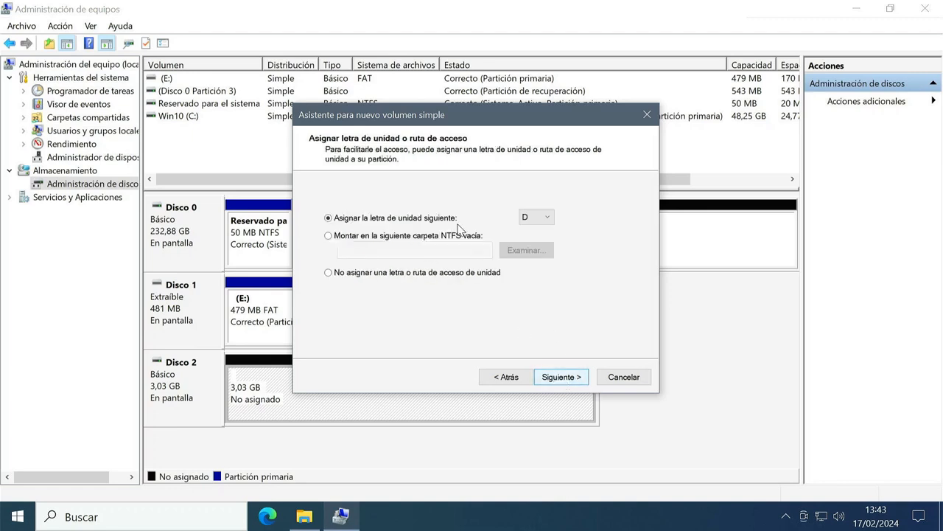
Step: Assign drive letter M to the new volume and continue to the formatting options
click(549, 218)
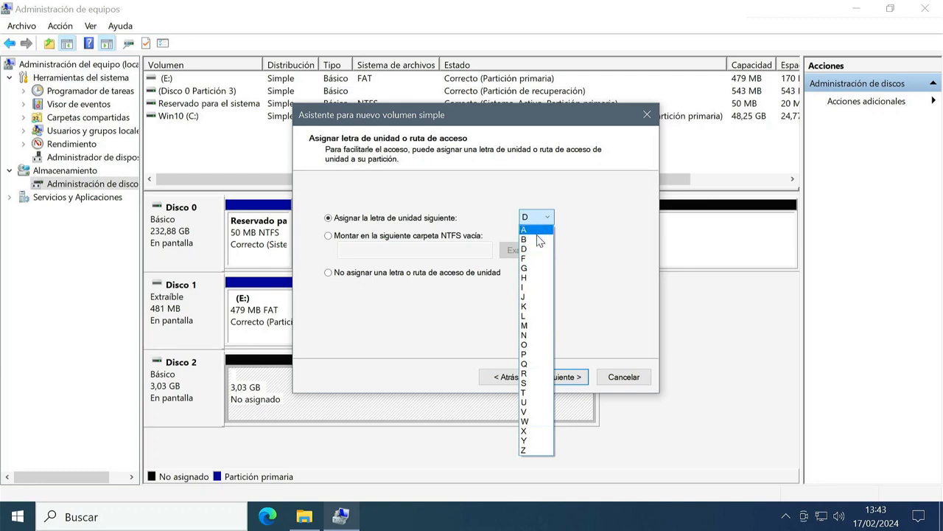
click(537, 325)
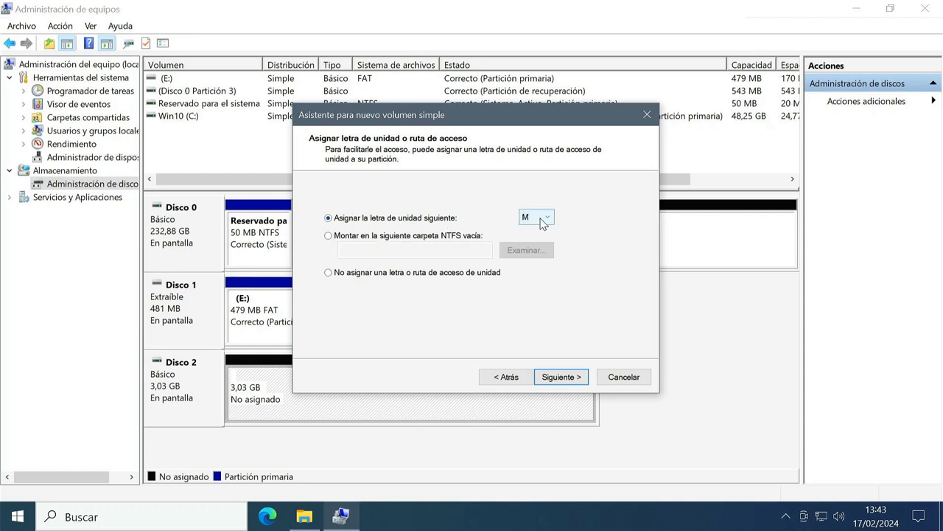
click(562, 378)
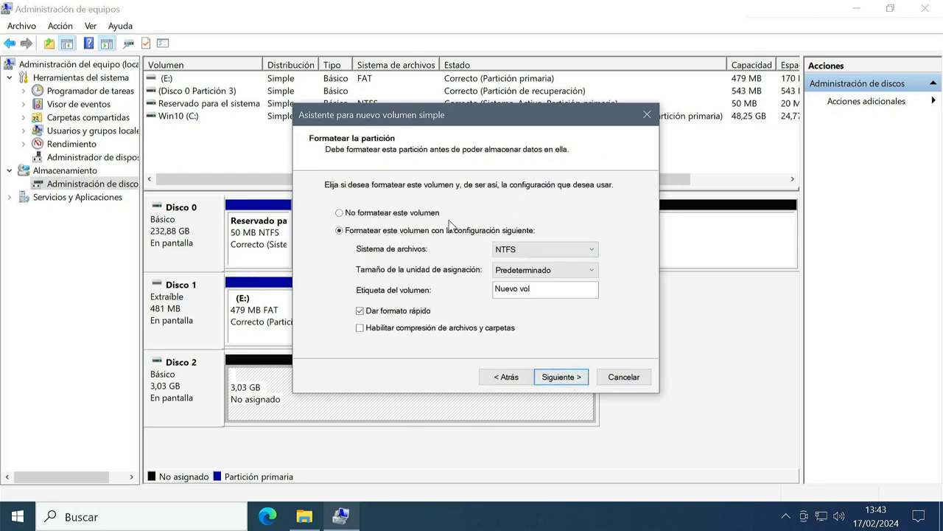
Step: Set the new volume's file system to FAT32 and keep the allocation unit size at Predeterminado
click(546, 250)
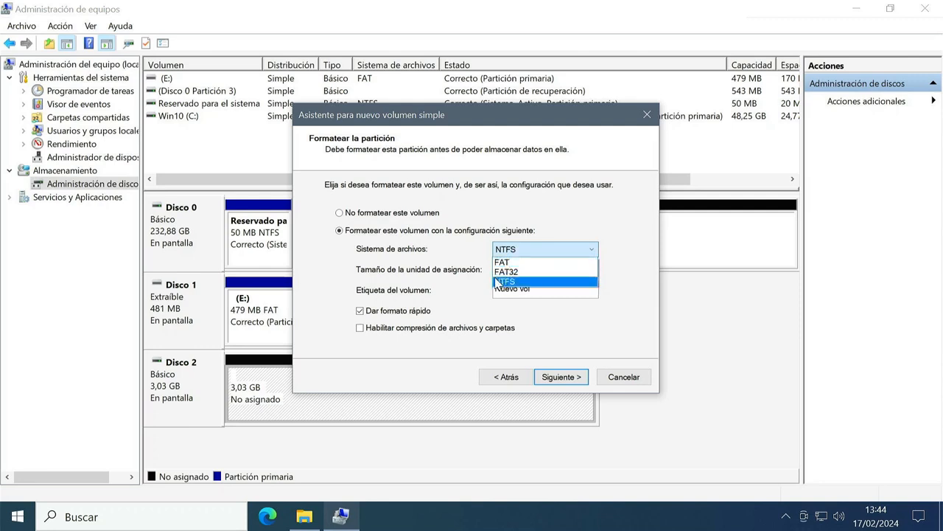
click(526, 272)
click(528, 271)
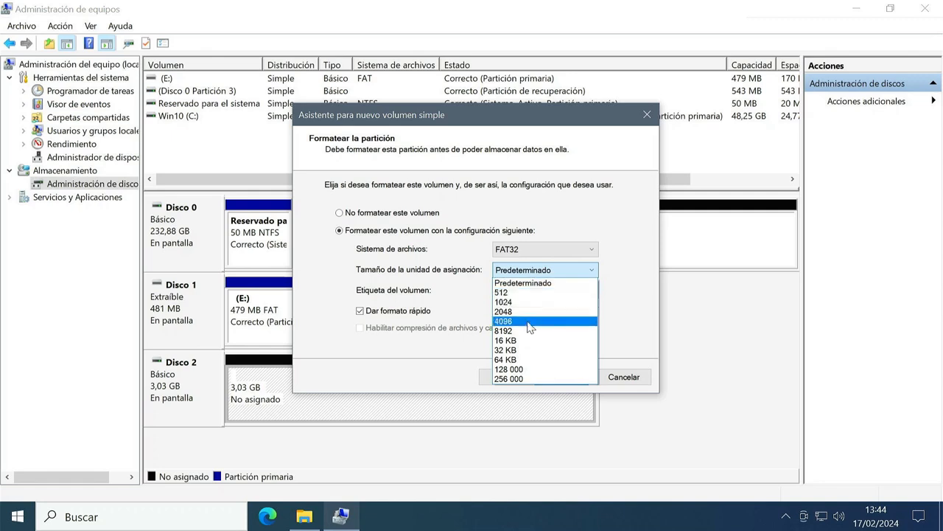
click(554, 285)
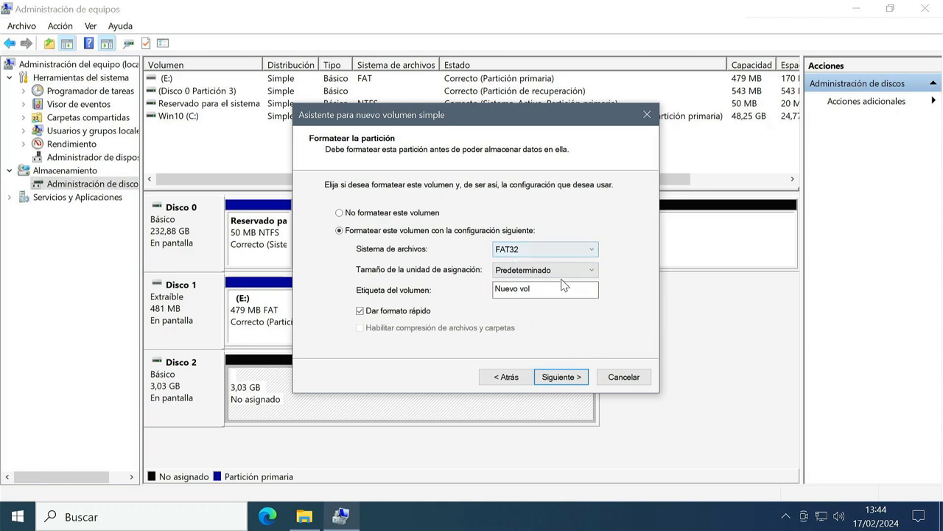
Step: Label the new volume DATOS with quick format enabled and complete the simple volume wizard
drag(561, 286, 490, 287)
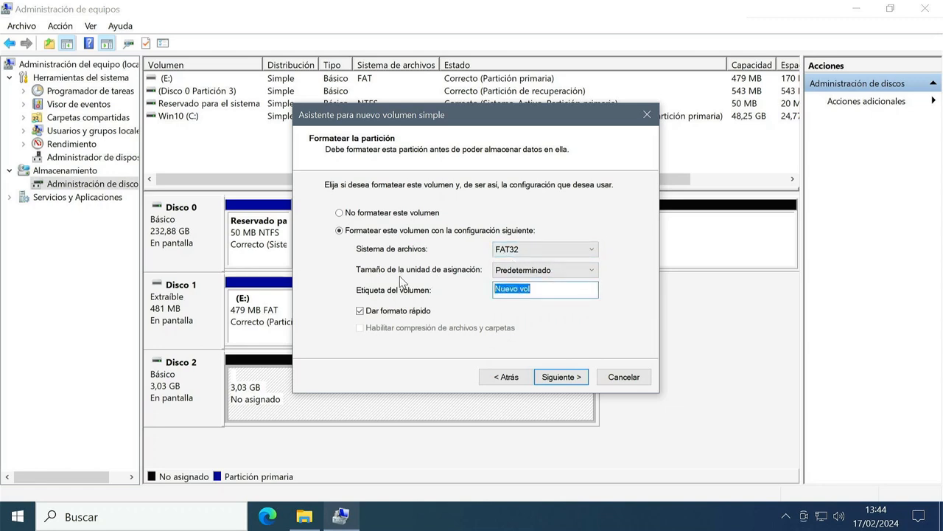
text(DATOS)
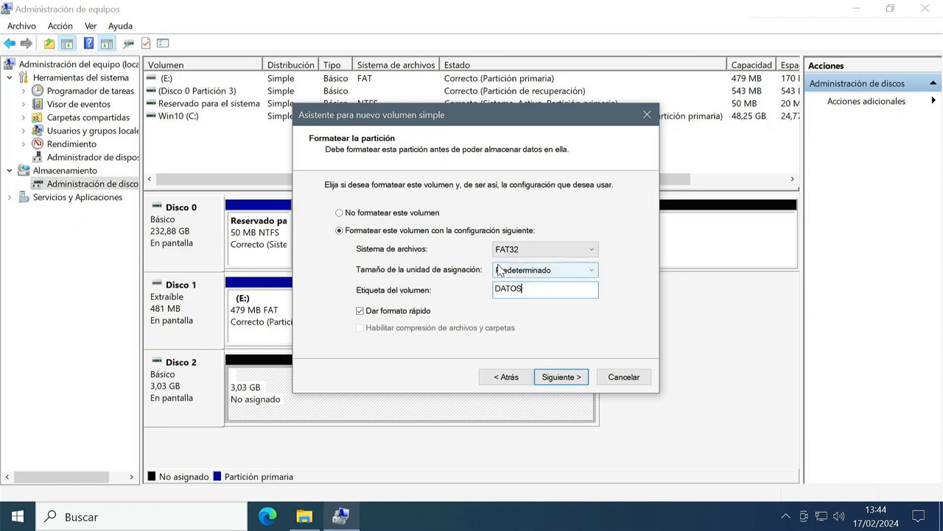
click(369, 313)
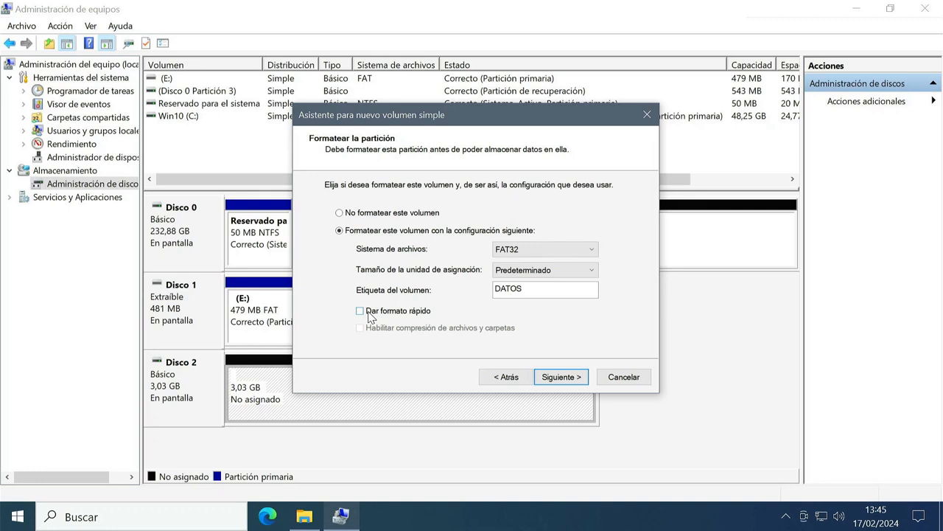
click(370, 316)
click(564, 381)
click(564, 382)
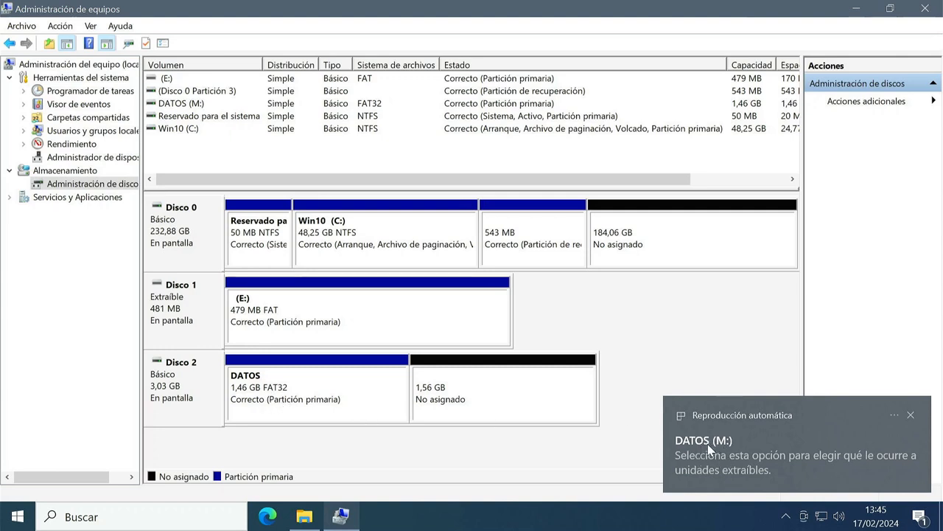
Step: Look for the DATOS (M:) drive in File Explorer and compare it with Disco 2's layout in Disk Management
click(303, 516)
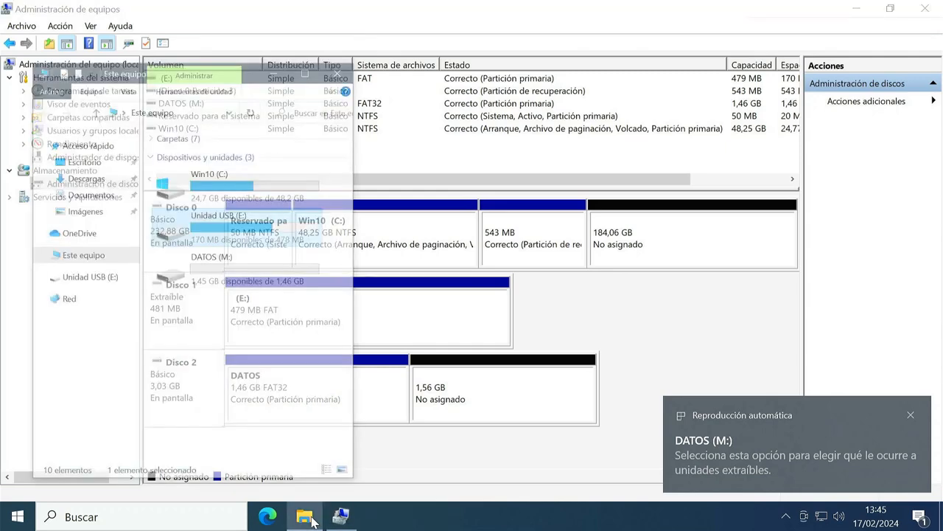
click(210, 249)
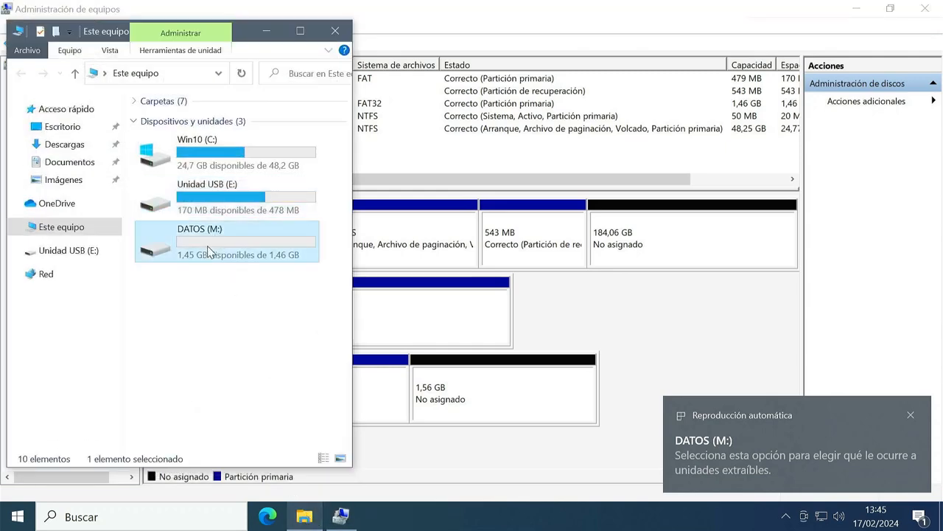
click(452, 372)
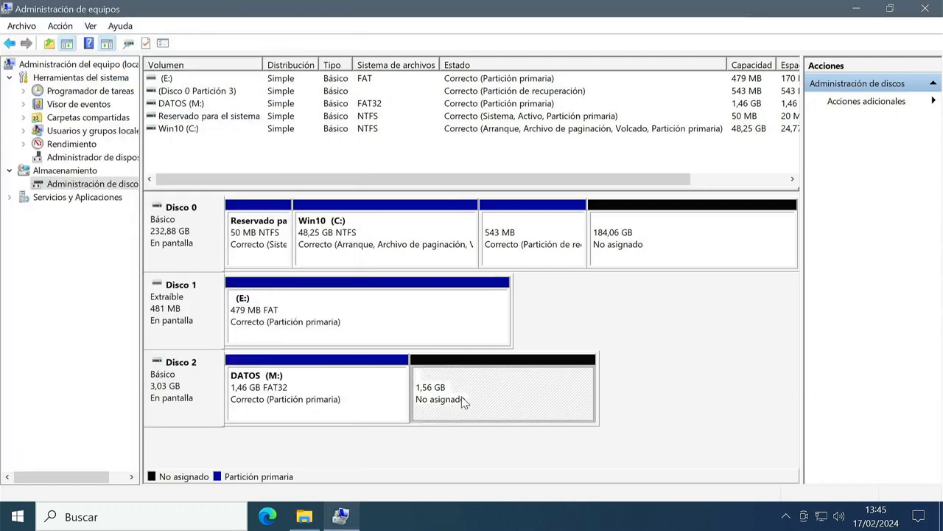
click(305, 516)
click(311, 330)
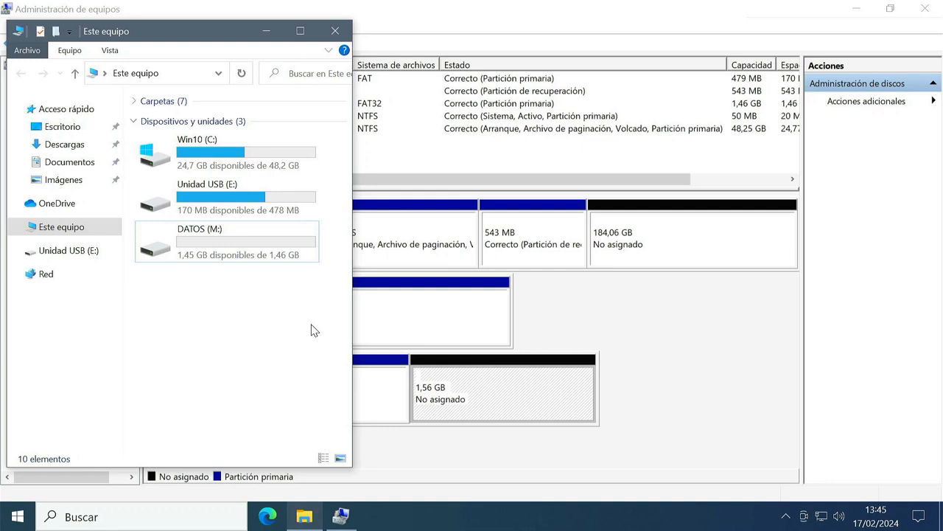
Step: Delete the DATOS (M:) volume from Disco 2 in Disk Management and confirm the deletion
right_click(378, 395)
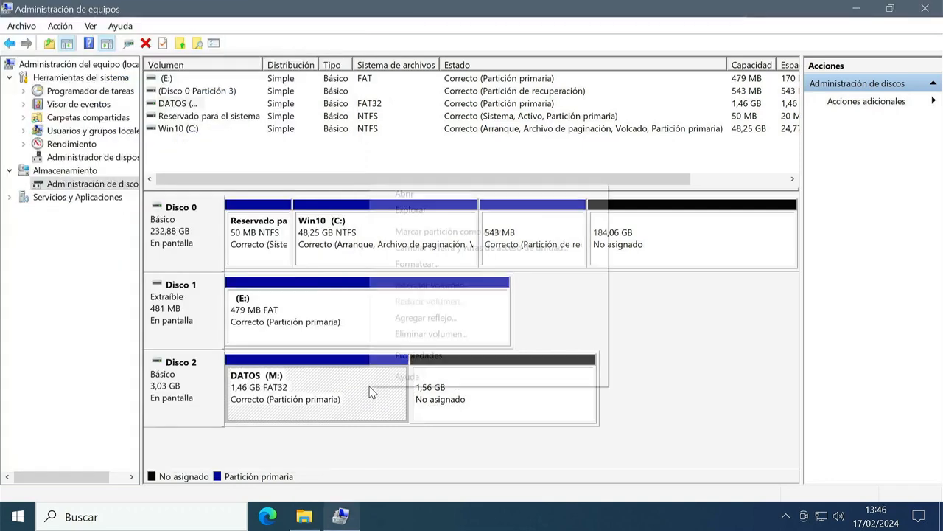
click(445, 336)
click(526, 358)
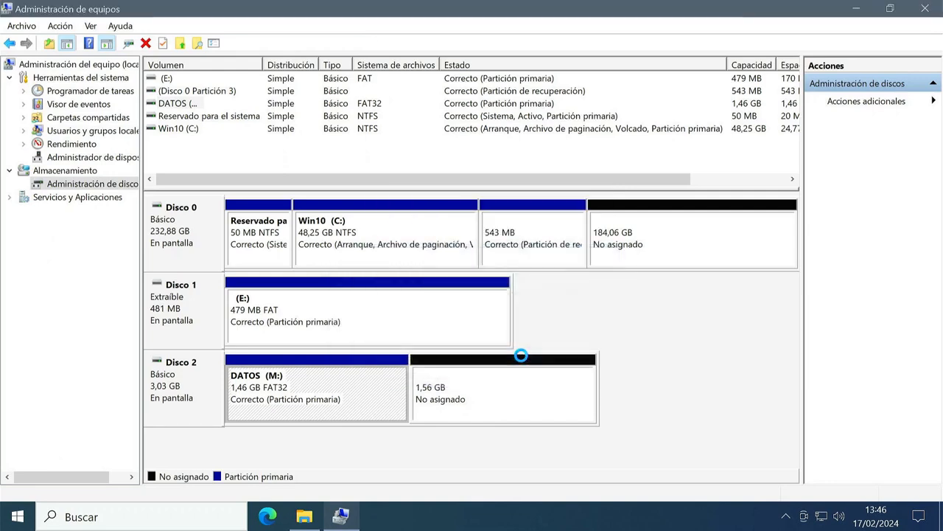
Step: Check File Explorer's drive list against Disco 2's partition layout in Disk Management after the volume deletion
click(304, 516)
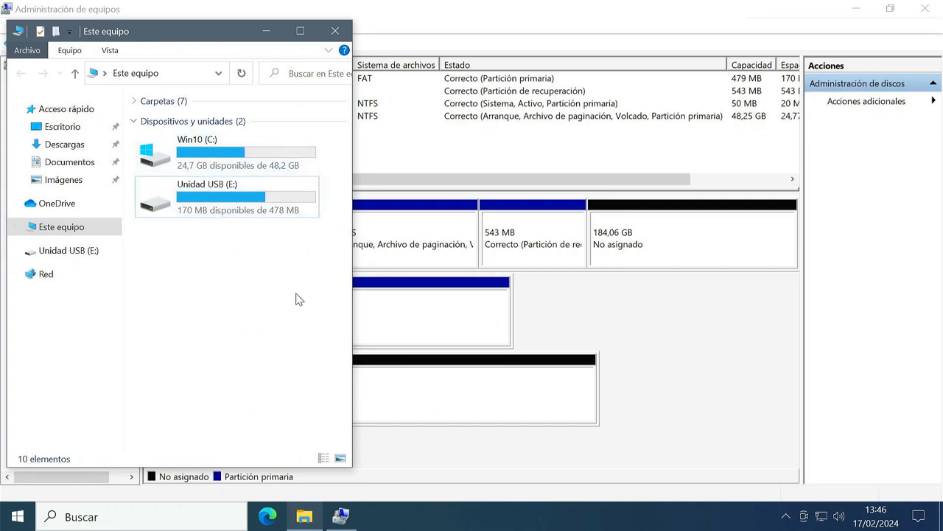
click(657, 323)
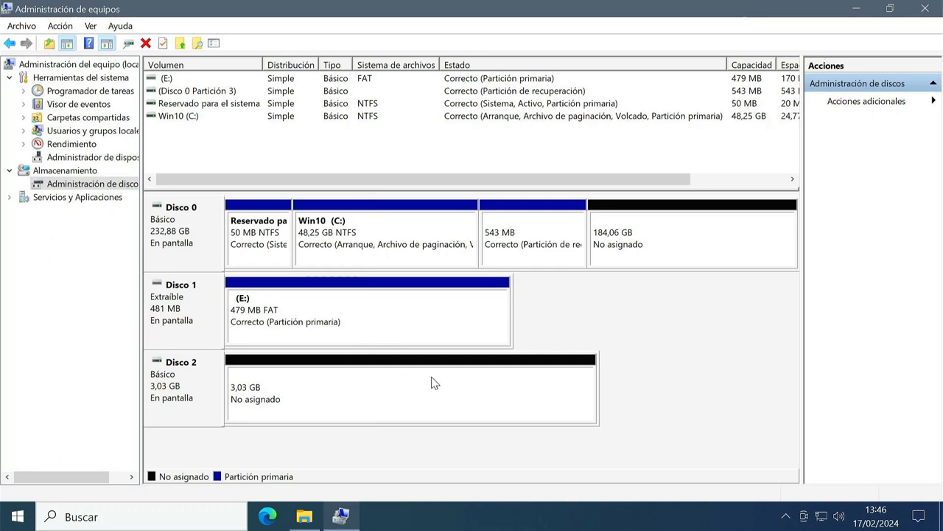
click(192, 381)
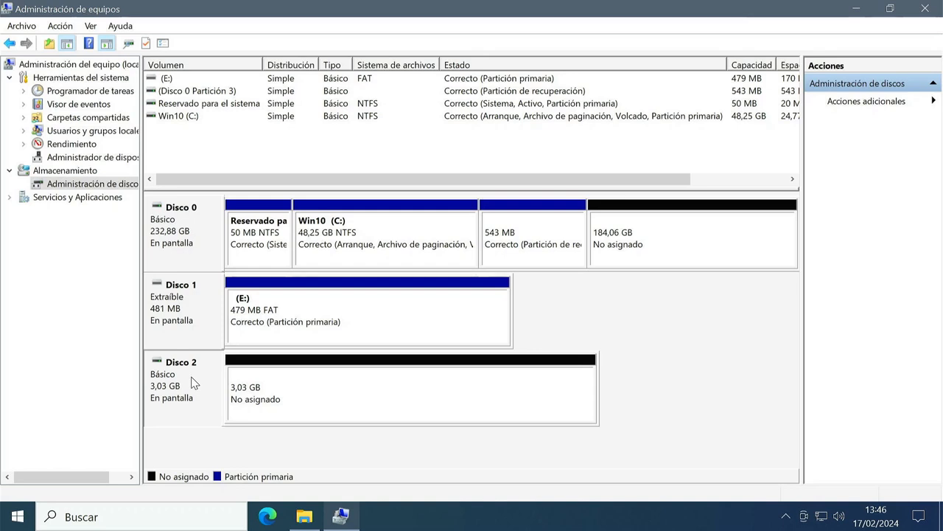
click(305, 519)
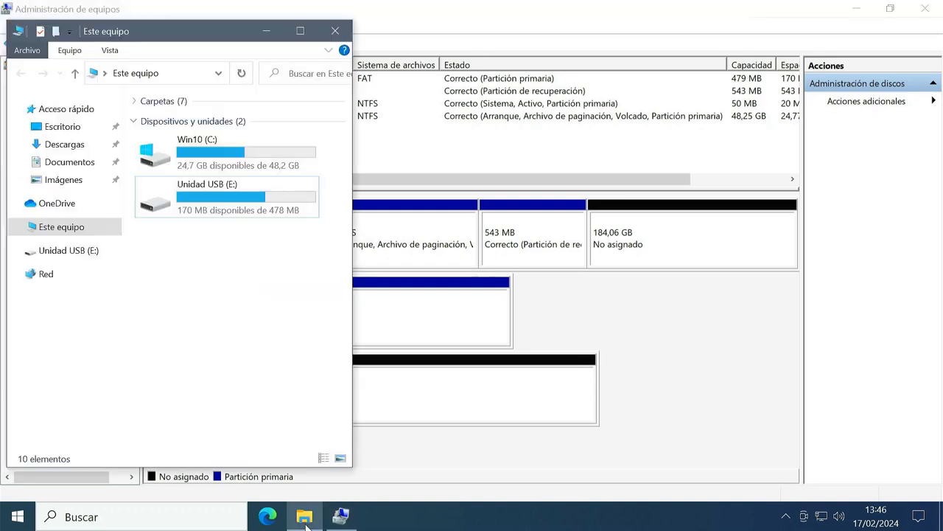